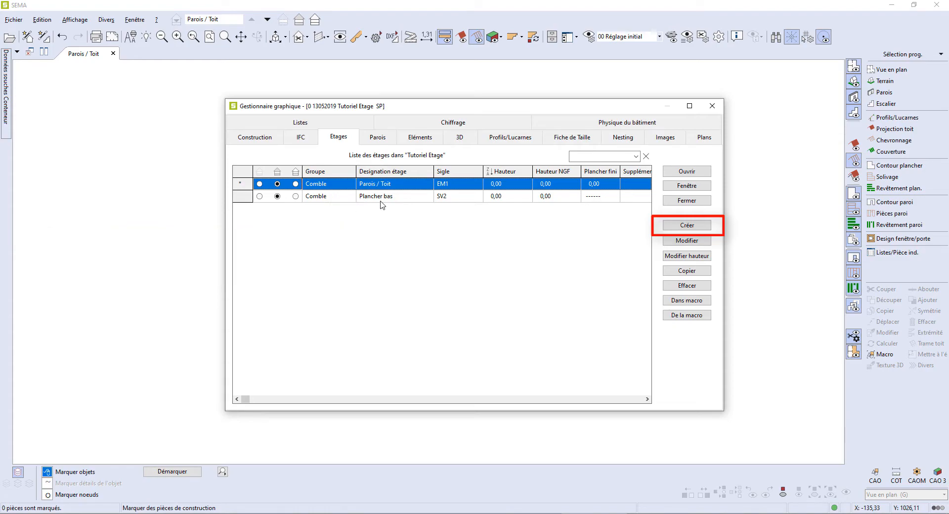
# Create a storey named PLAN 01 with code PL1 in the DXF/DWG group and open it.
pyautogui.click(662, 227)
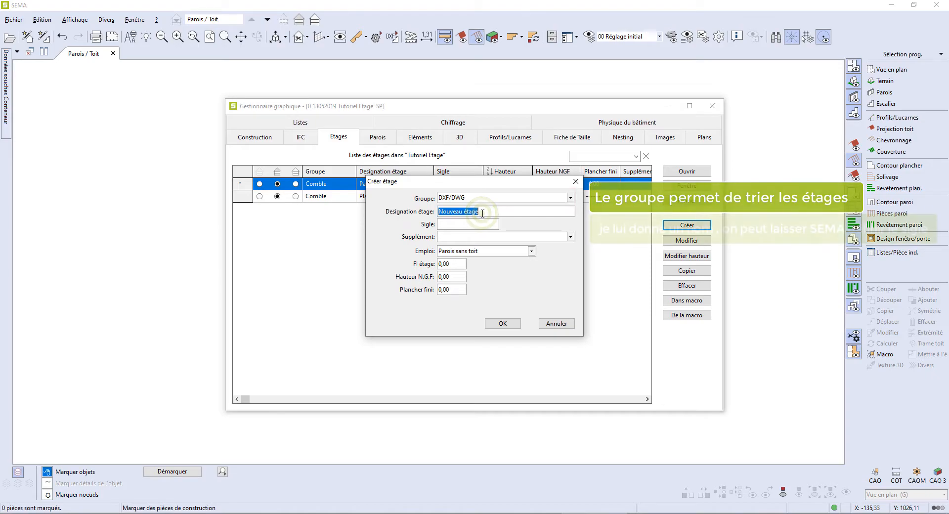
pyautogui.write('PLAN 0')
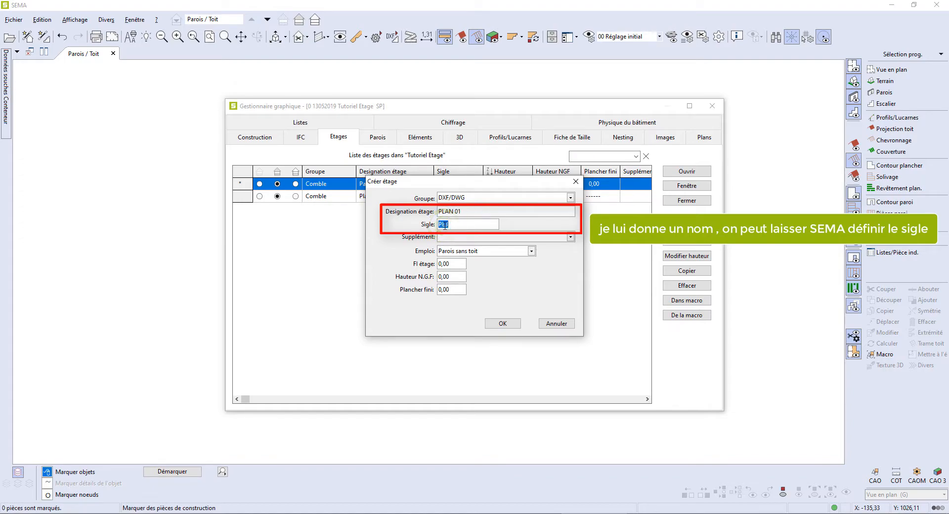
pyautogui.write('1')
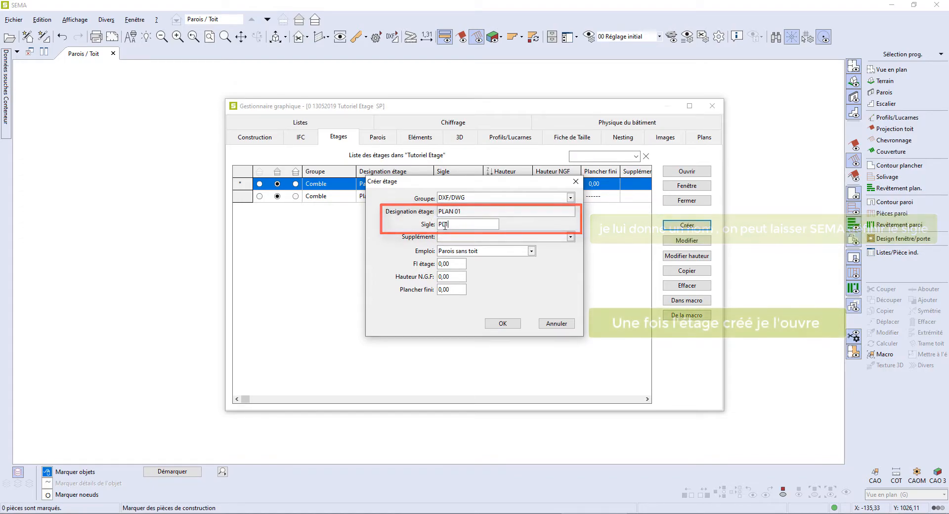
pyautogui.click(500, 323)
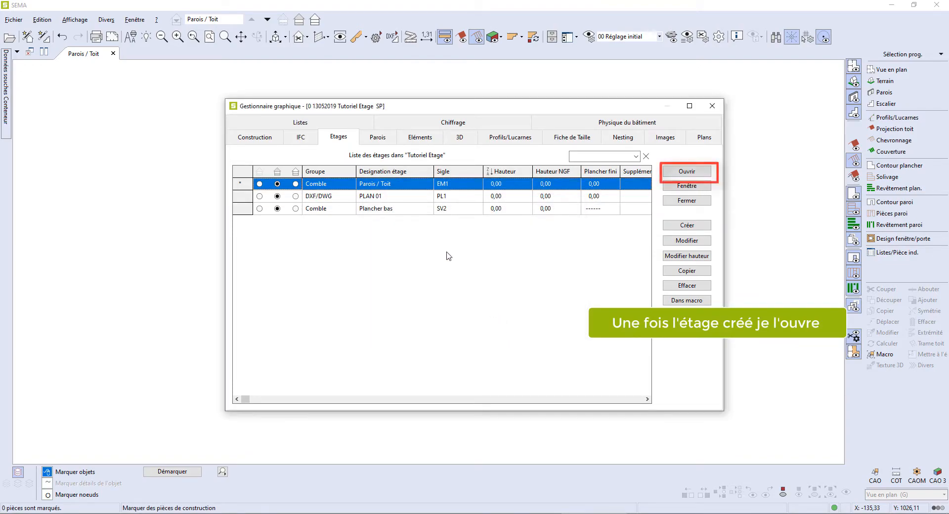
pyautogui.click(402, 200)
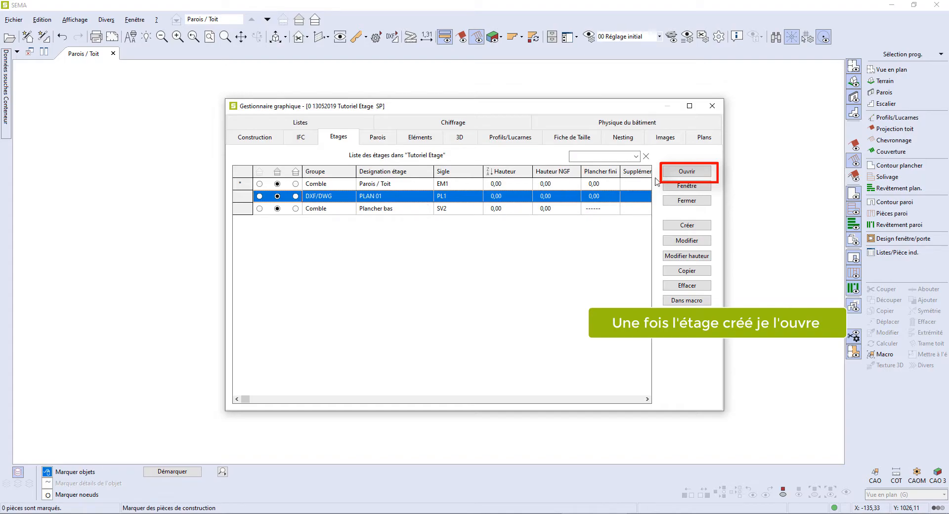
pyautogui.click(688, 171)
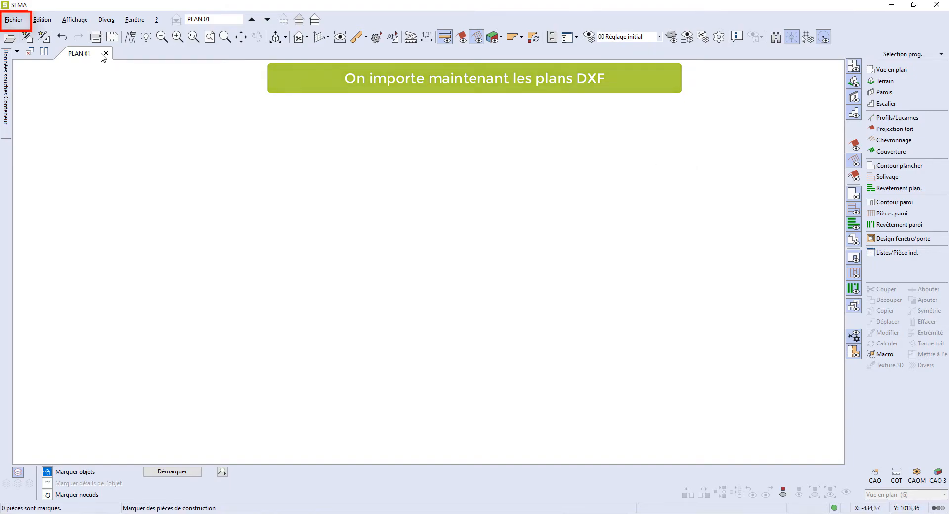
# Import the DXF file "Vue en plan 01 [STP_00010_0] 00.DXF" at factor 0,100, unmoved, into the Vue en plan (G) layer.
pyautogui.click(14, 19)
pyautogui.moveTo(36, 141)
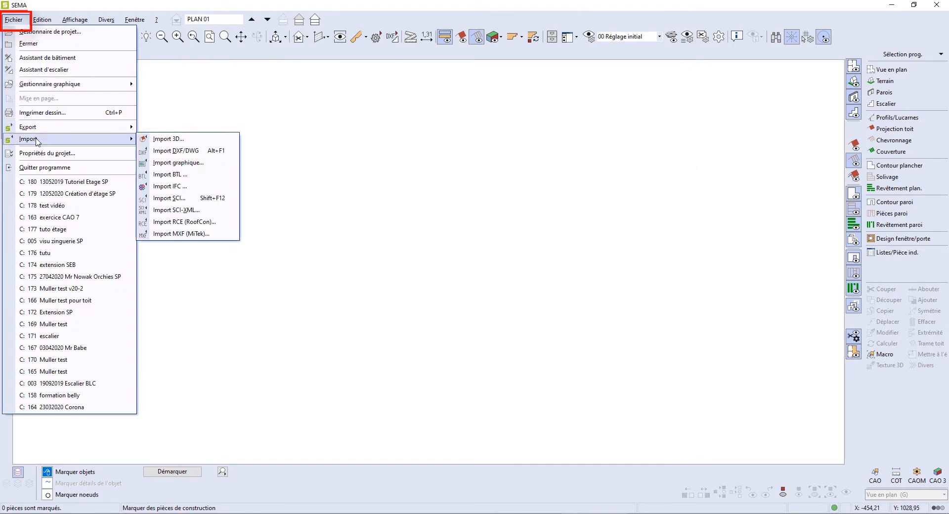
pyautogui.click(169, 150)
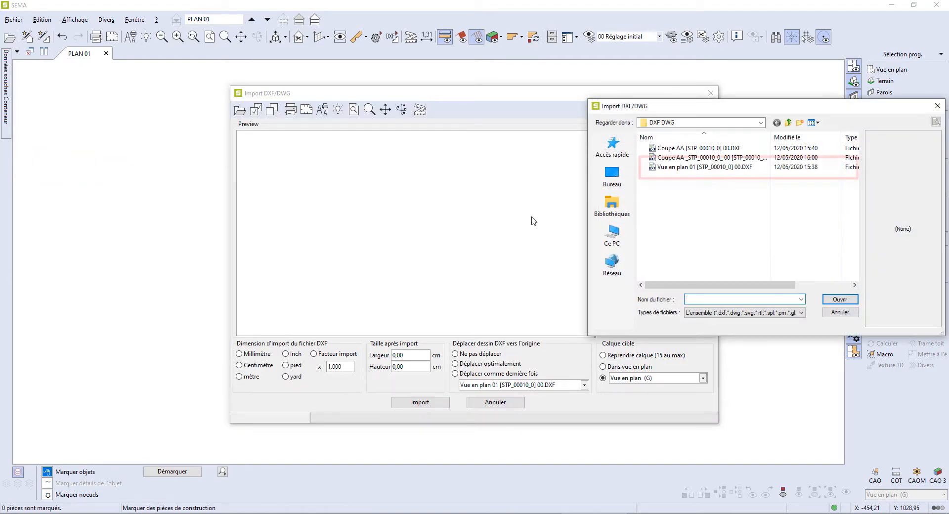
pyautogui.click(674, 172)
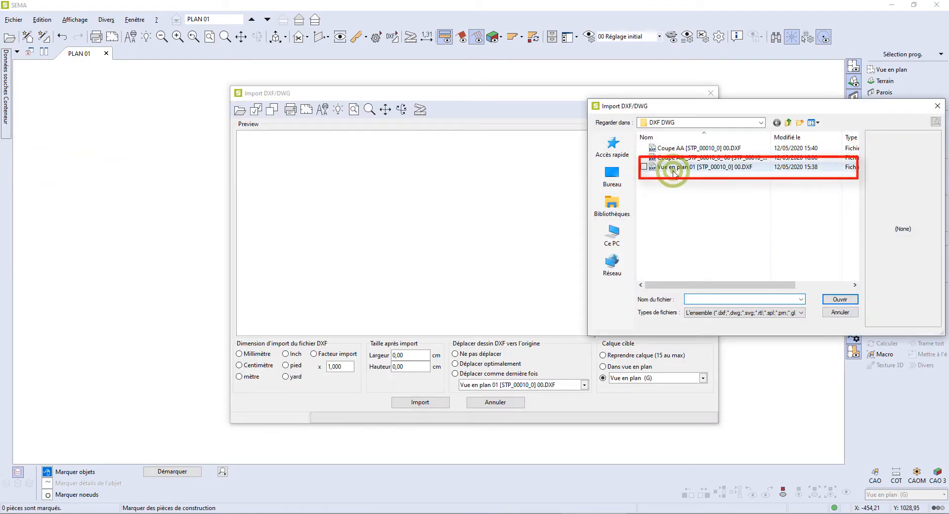
pyautogui.click(842, 301)
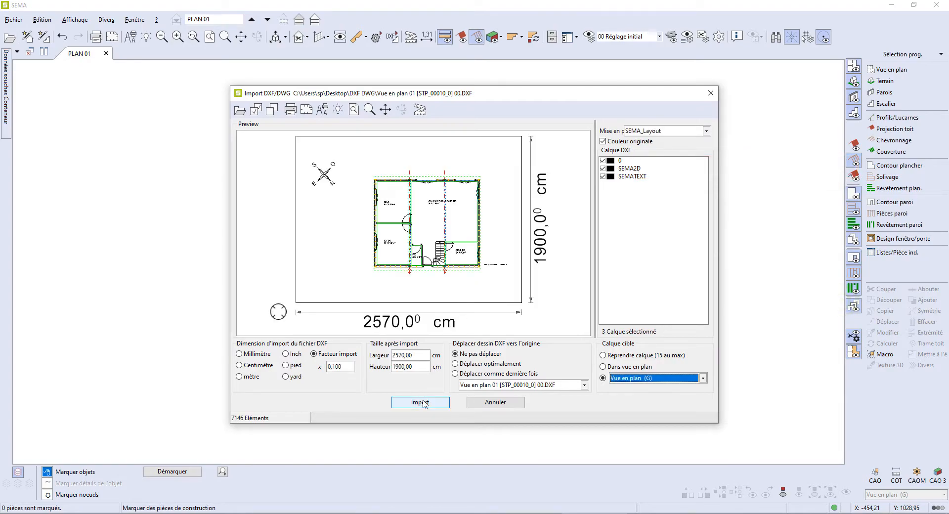
pyautogui.click(421, 402)
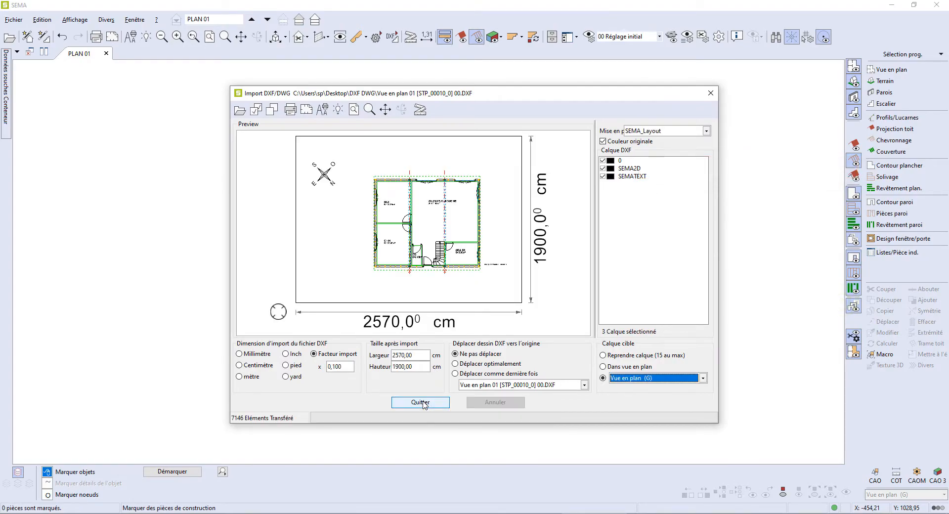
pyautogui.click(424, 402)
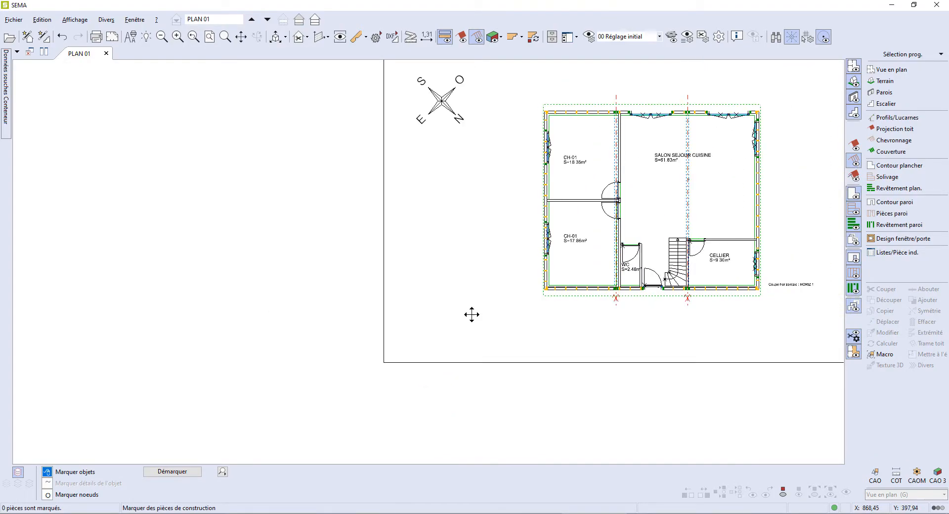
# Ungroup the imported floor plan drawing with the macro Dégrouper function.
pyautogui.click(375, 383)
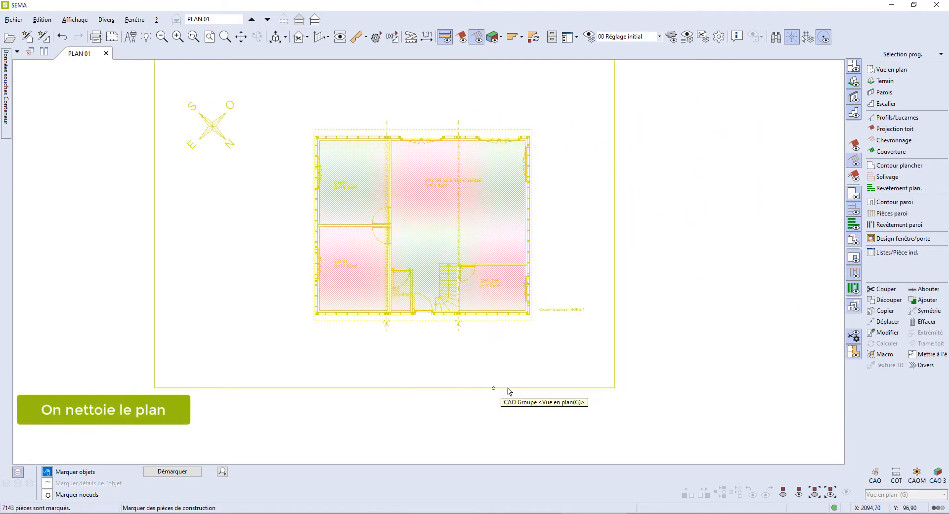
pyautogui.rightClick(537, 393)
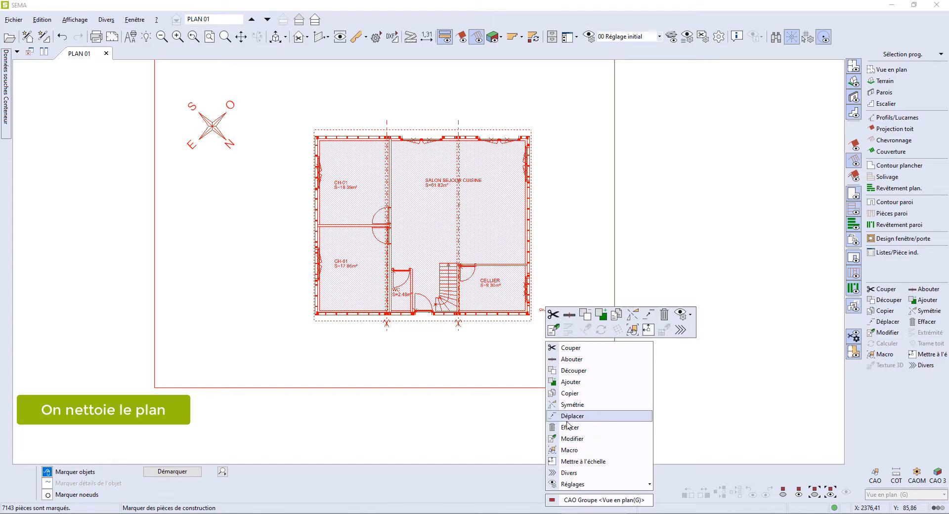
pyautogui.click(568, 448)
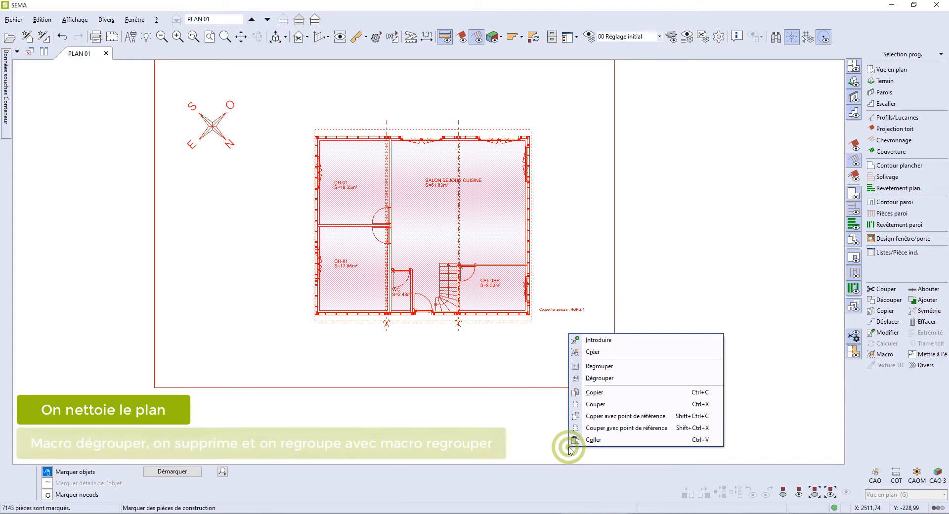
pyautogui.click(597, 379)
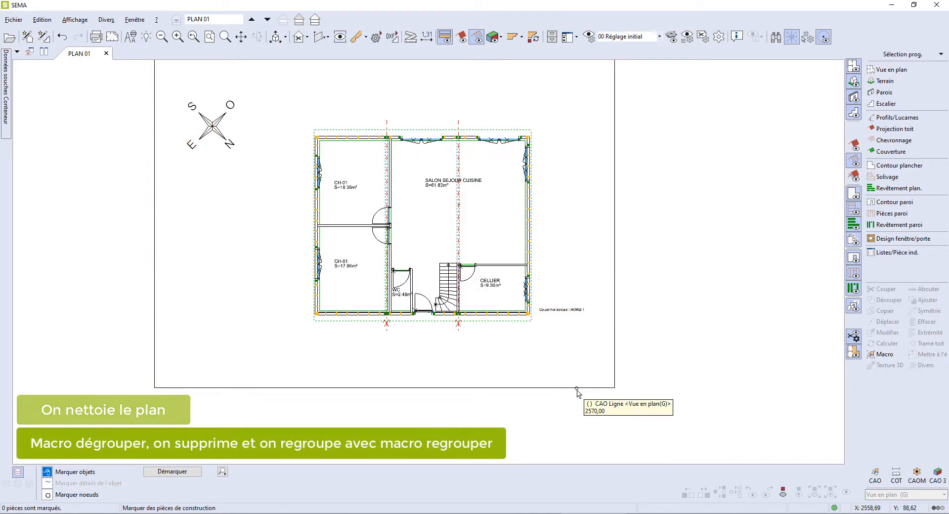
# Delete the rectangular sheet frame, the section caption beside the plan and the compass symbol.
pyautogui.click(608, 355)
pyautogui.click(560, 310)
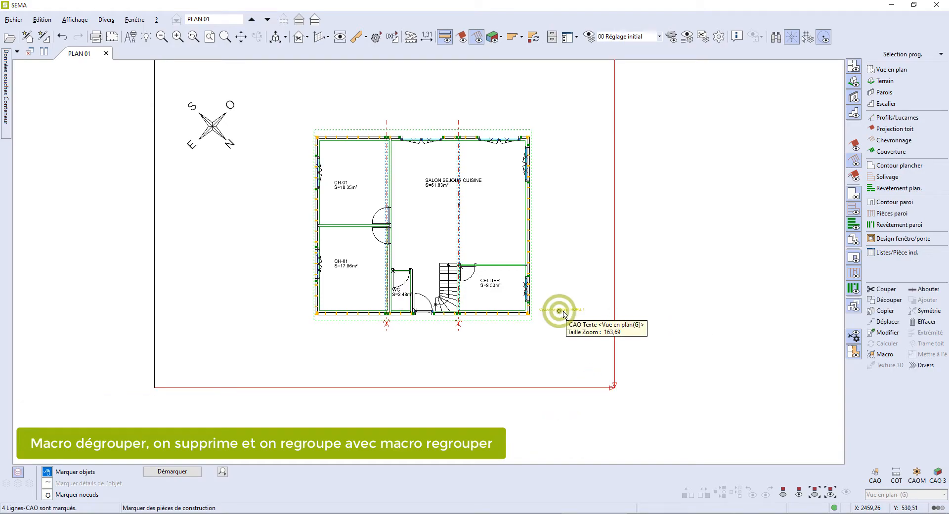
pyautogui.click(211, 126)
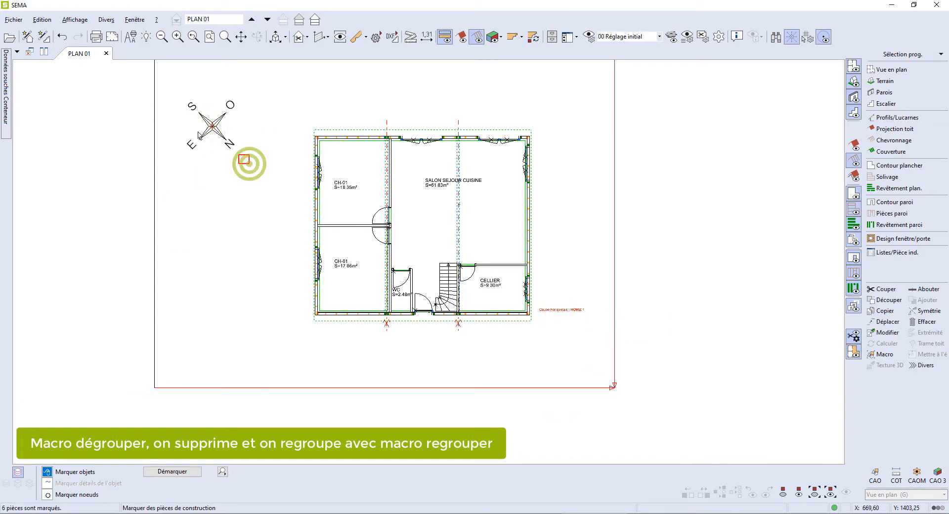
pyautogui.moveTo(198, 132); pyautogui.dragTo(159, 80)
pyautogui.scroll(-3, 115, 119)
pyautogui.moveTo(129, 142); pyautogui.dragTo(147, 194, button='middle')
pyautogui.moveTo(133, 165); pyautogui.dragTo(188, 103, button='right')
pyautogui.press('Delete')
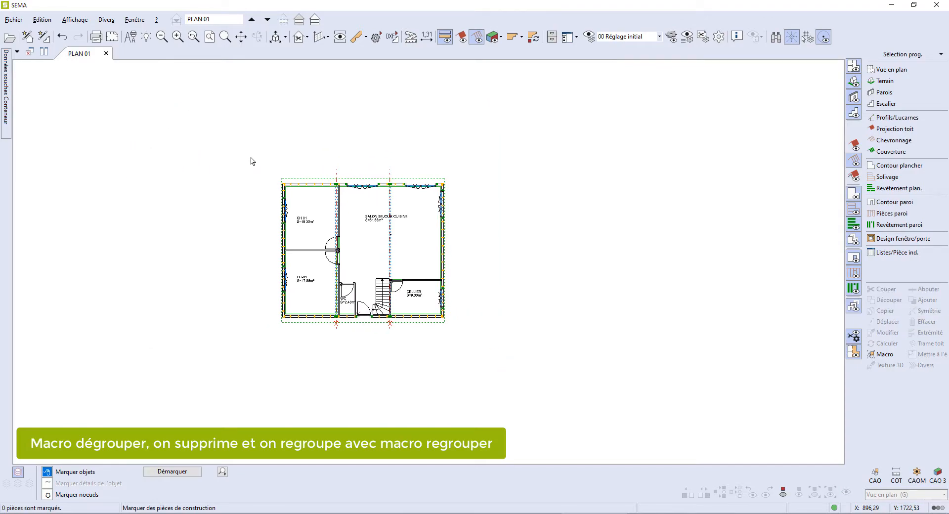
# Regroup all remaining floor plan elements into one group with the macro Regrouper function.
pyautogui.moveTo(249, 157); pyautogui.dragTo(582, 382)
pyautogui.rightClick(422, 322)
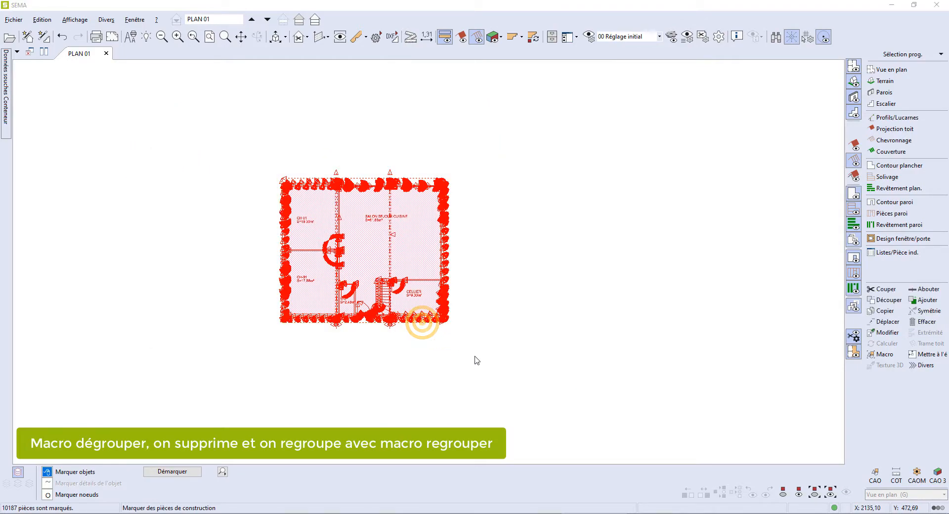
pyautogui.rightClick(475, 358)
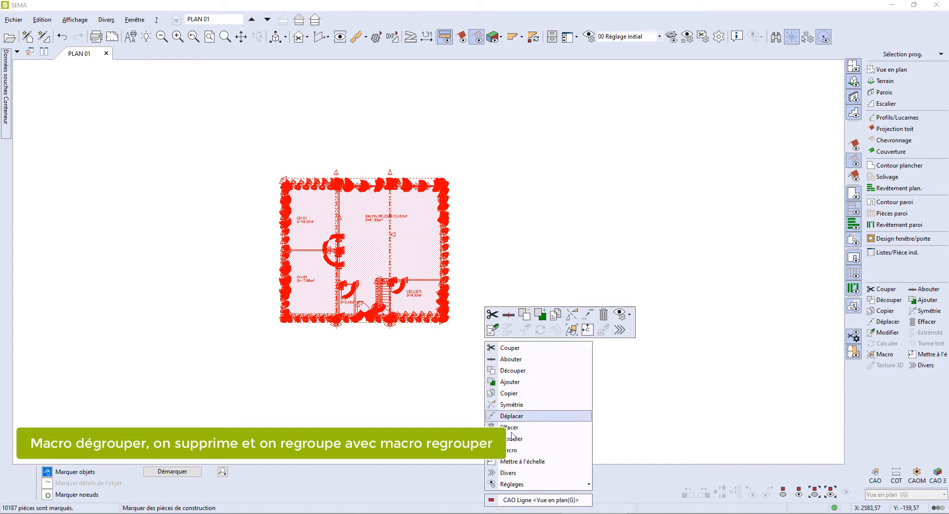
pyautogui.click(509, 450)
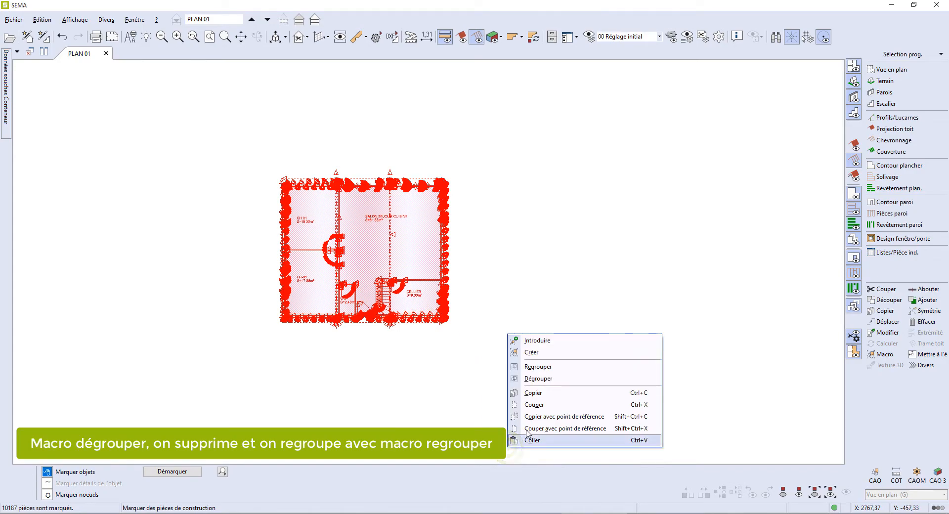
pyautogui.click(531, 375)
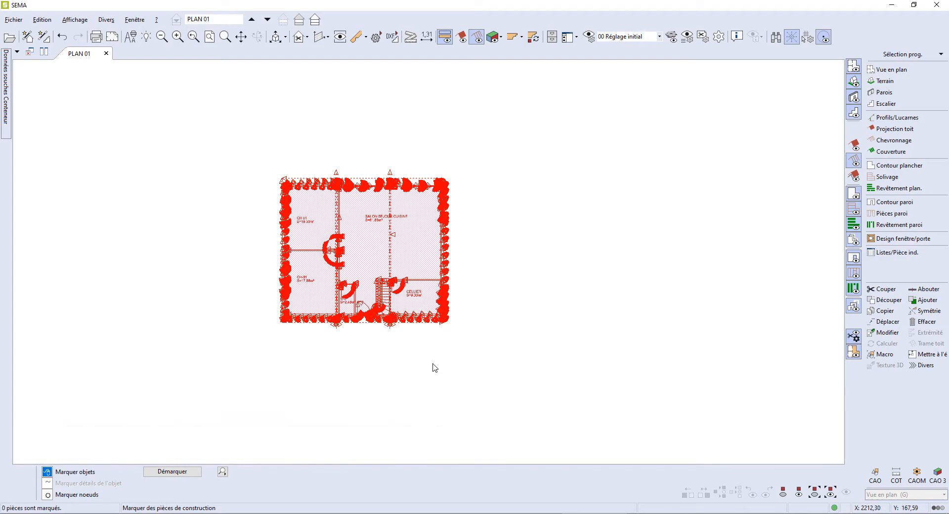
# Place a CAO 3 3D point at the building's outer corner next to the CELLIER as a reference for section plans.
pyautogui.scroll(2, 305, 266)
pyautogui.middleClick(306, 266)
pyautogui.middleClick(306, 266)
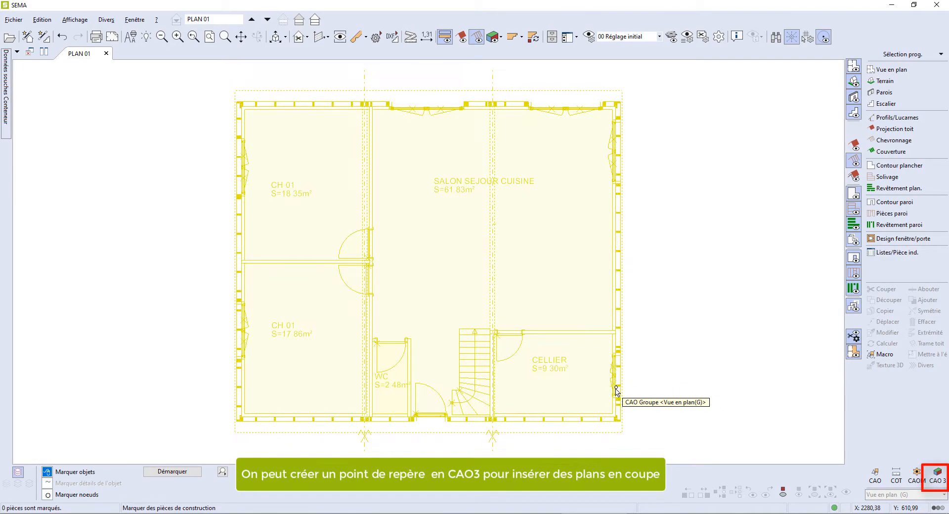
pyautogui.click(935, 479)
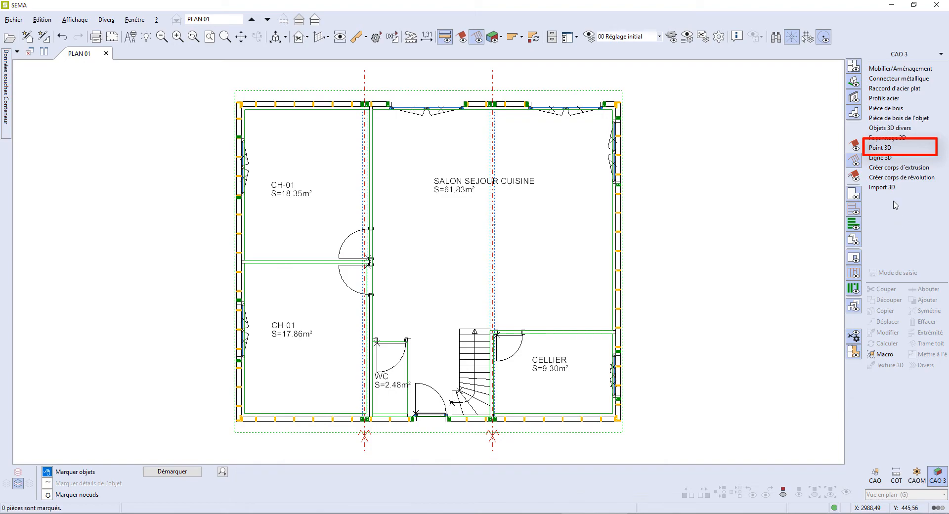
pyautogui.click(892, 149)
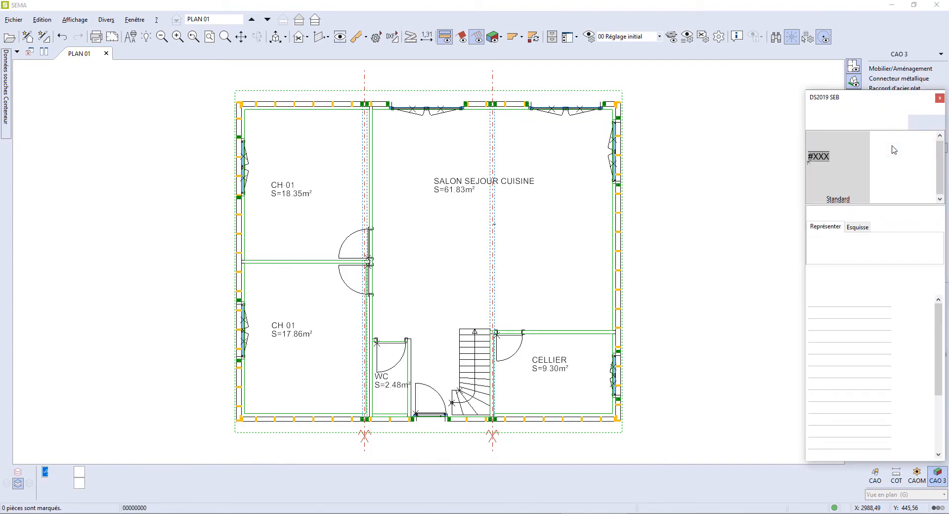
pyautogui.scroll(3, 619, 424)
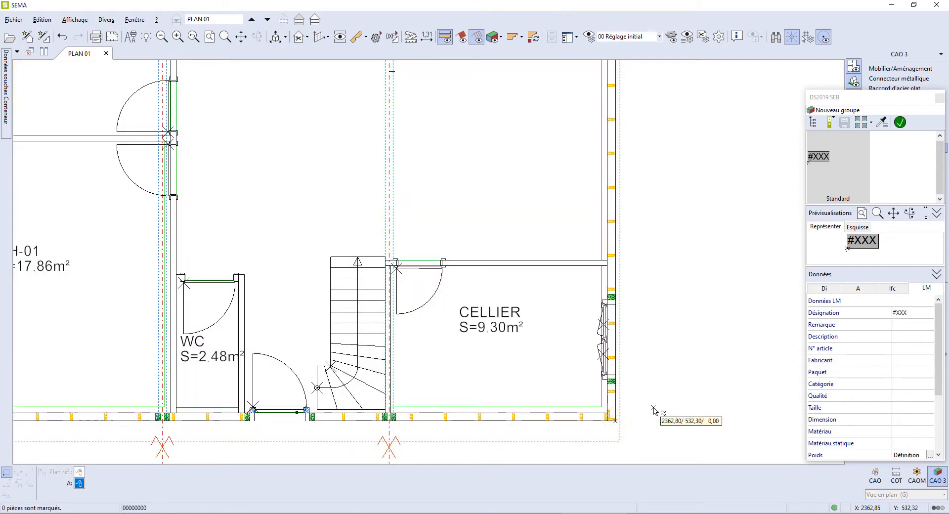
pyautogui.scroll(-3, 653, 410)
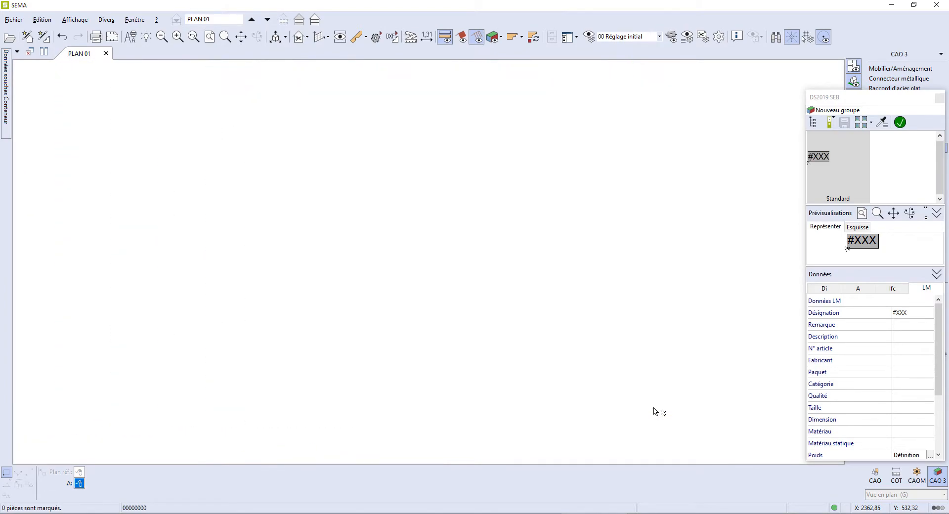
pyautogui.click(941, 99)
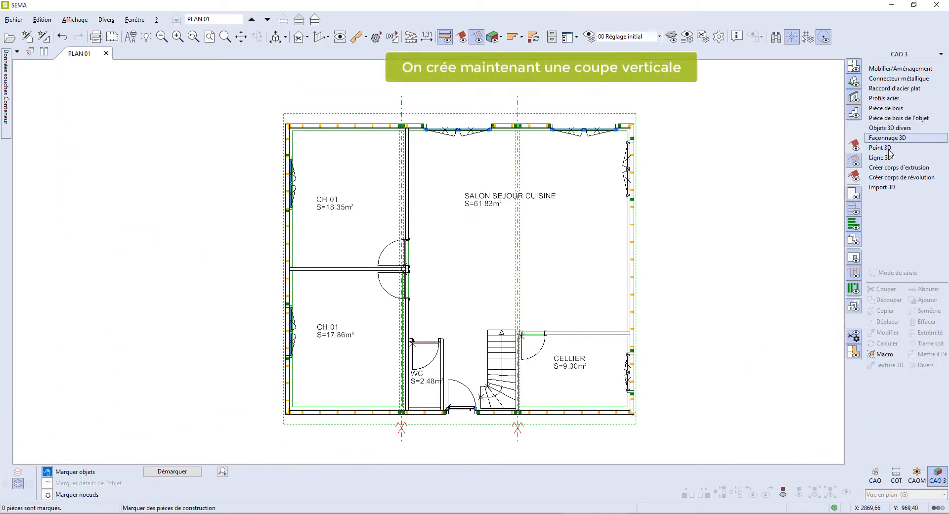
# Create a vertical section through the 3D point along the CELLIER-side outer wall (angle 90, length 1000, thickness 0) and save it dynamically as AA.
pyautogui.click(305, 39)
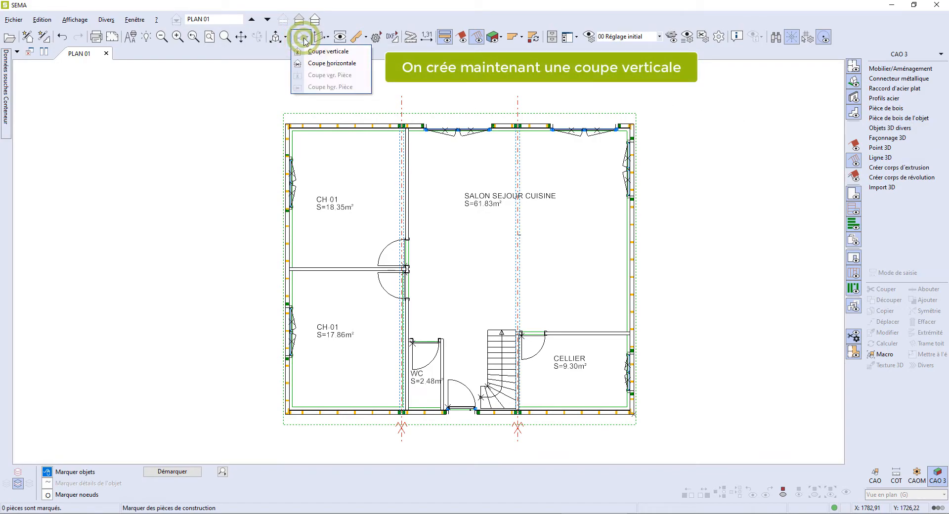
pyautogui.click(313, 51)
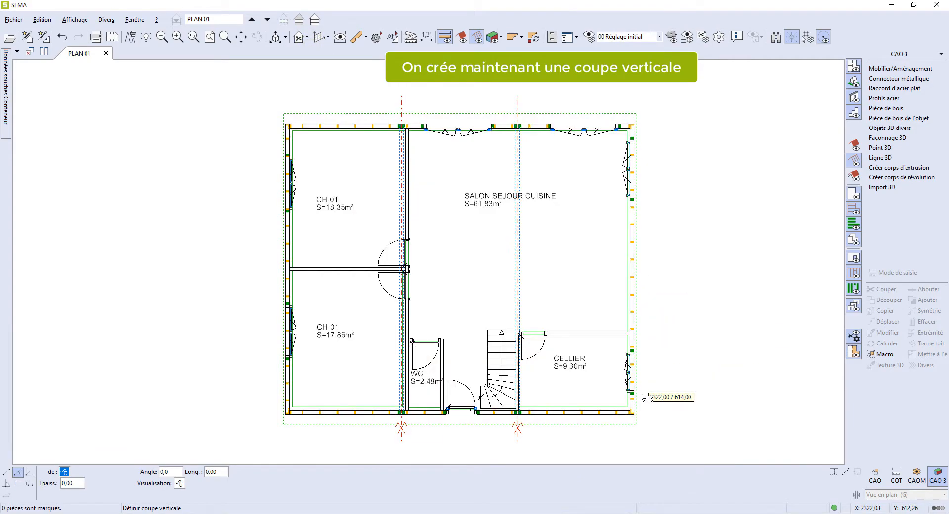
pyautogui.click(634, 414)
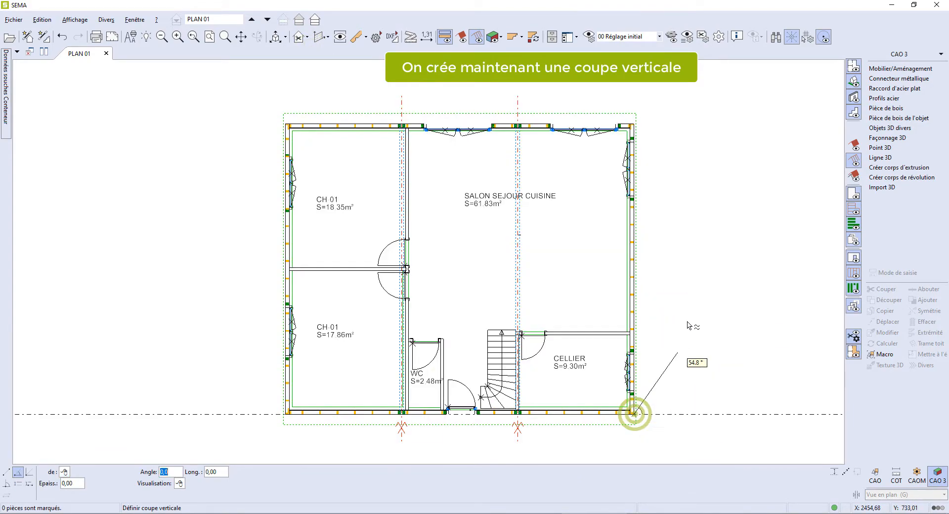
pyautogui.click(637, 208)
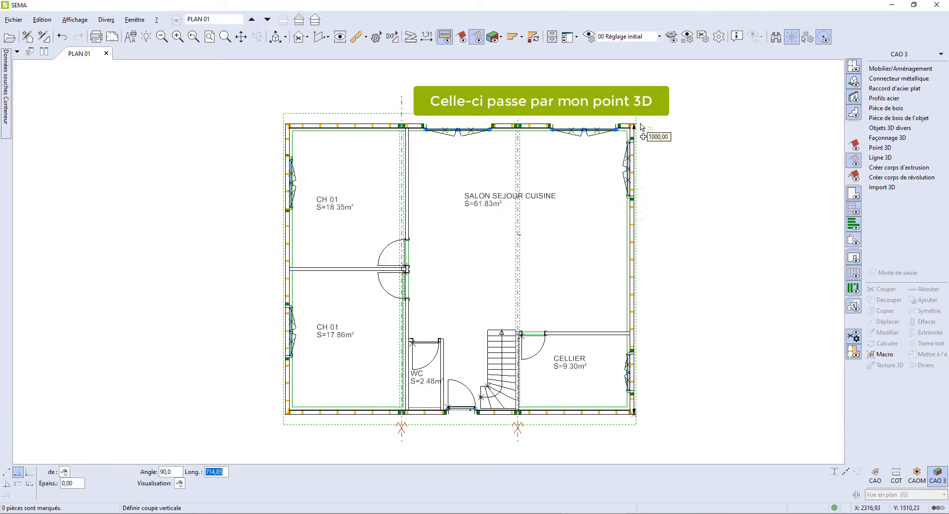
pyautogui.click(639, 127)
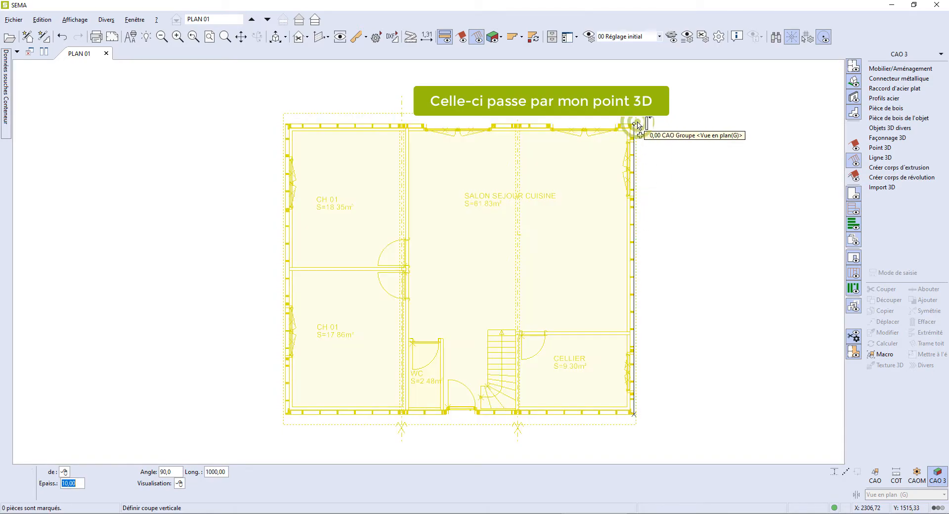
pyautogui.click(638, 125)
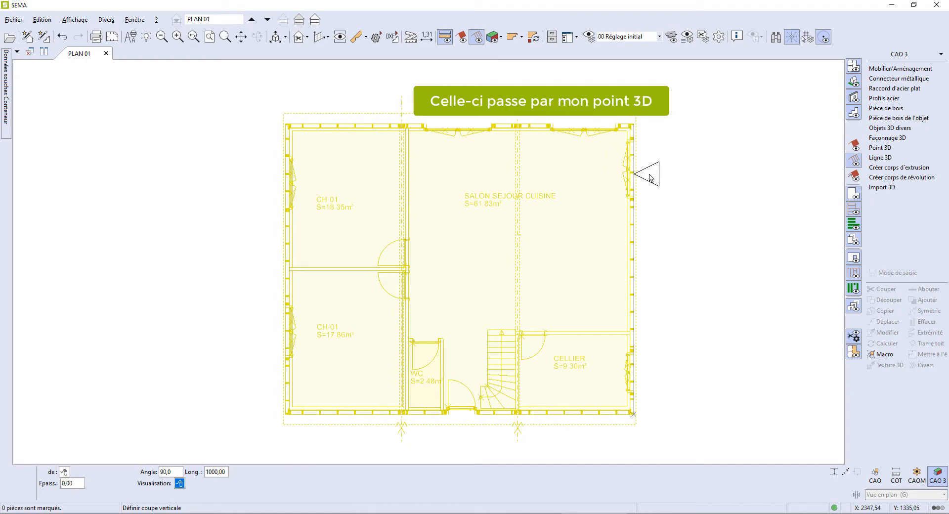
pyautogui.click(650, 178)
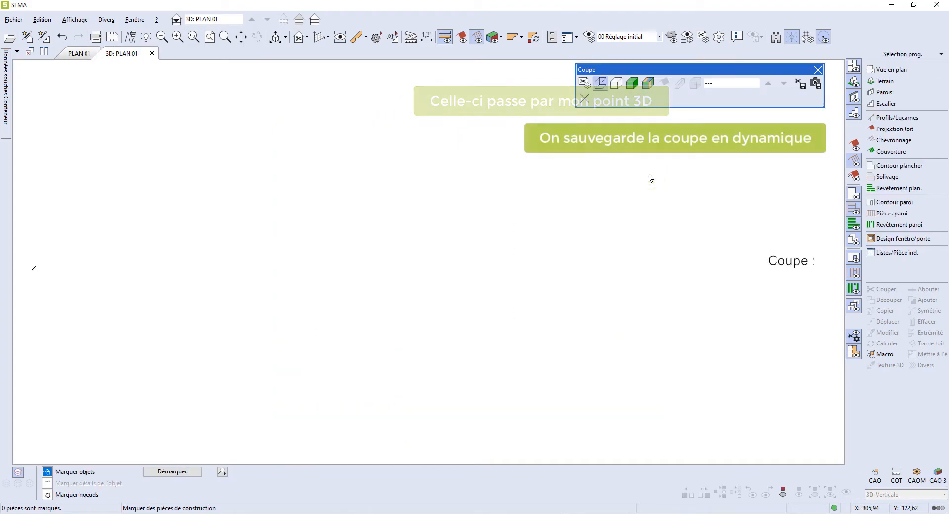
pyautogui.click(795, 86)
pyautogui.click(424, 271)
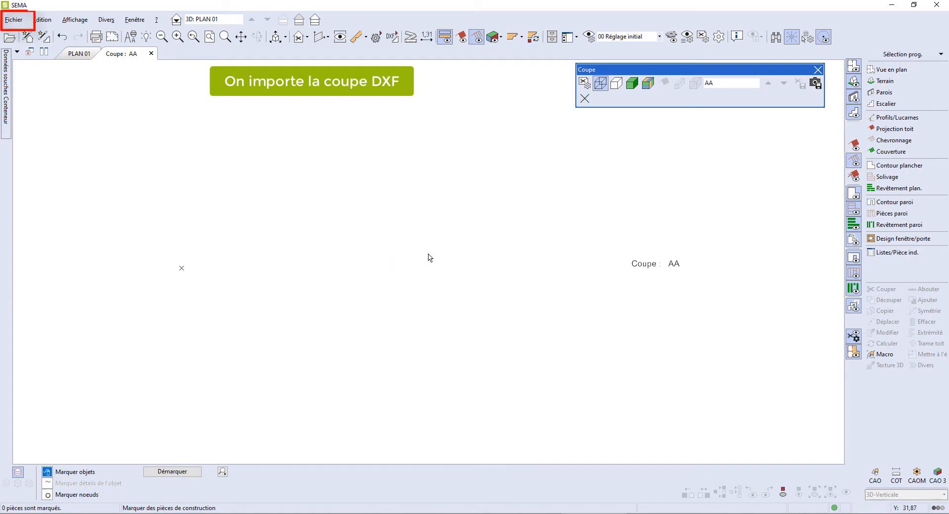
# Import the DXF drawing Coupe AA _STP_00010_0_ 00 [STP_00010_0] 00 into section AA on the 3D-Verticale layer with factor 0.100, without displacement.
pyautogui.click(14, 19)
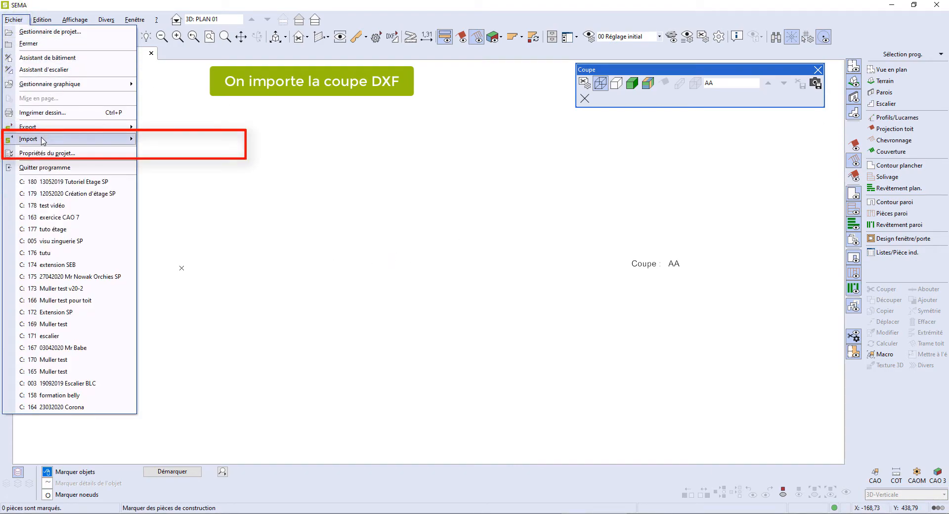
pyautogui.moveTo(42, 141)
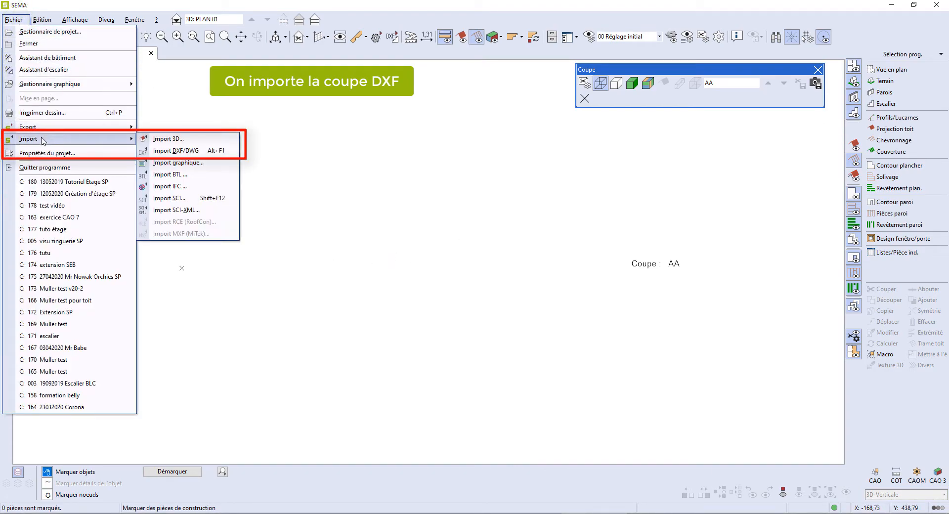
pyautogui.click(168, 151)
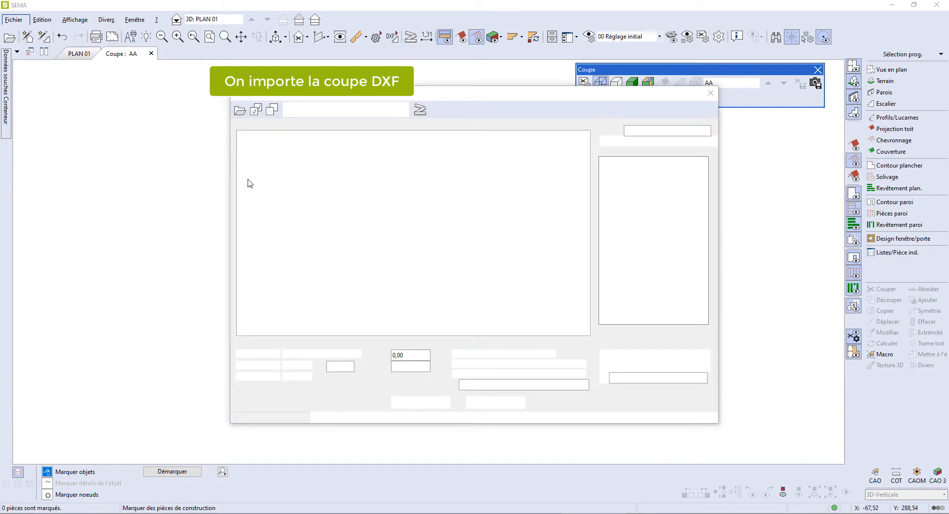
pyautogui.click(717, 157)
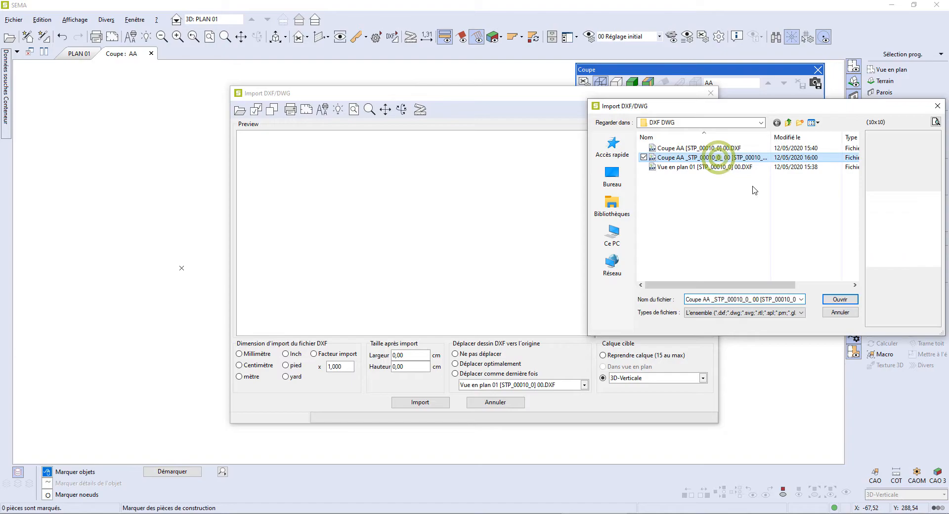
pyautogui.click(830, 300)
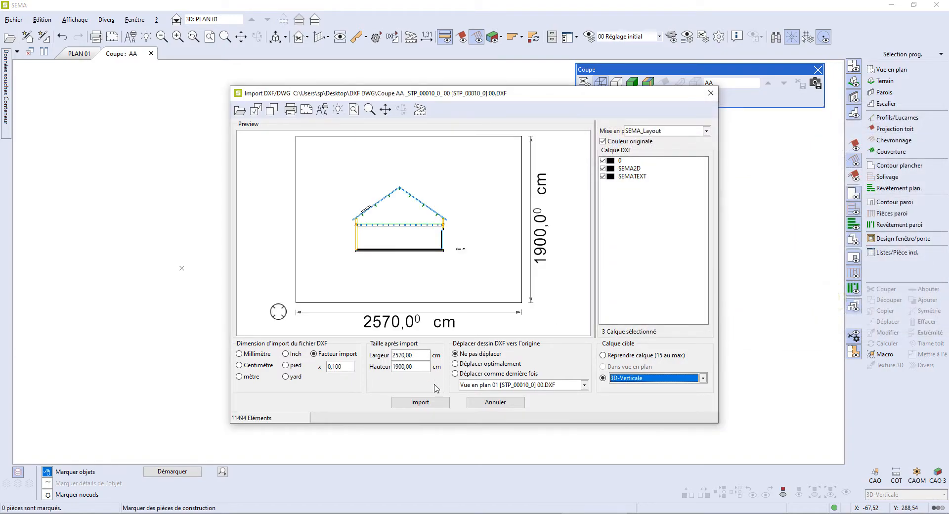
pyautogui.click(421, 401)
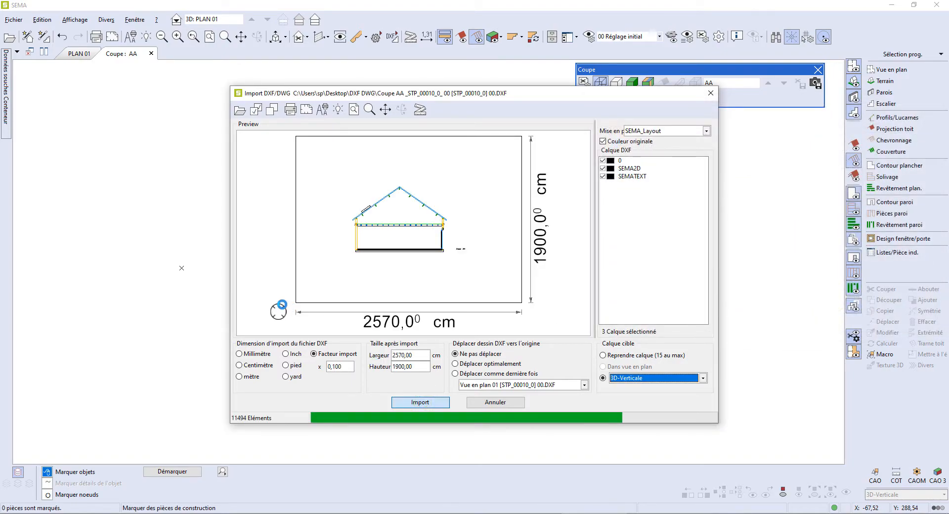
pyautogui.click(400, 401)
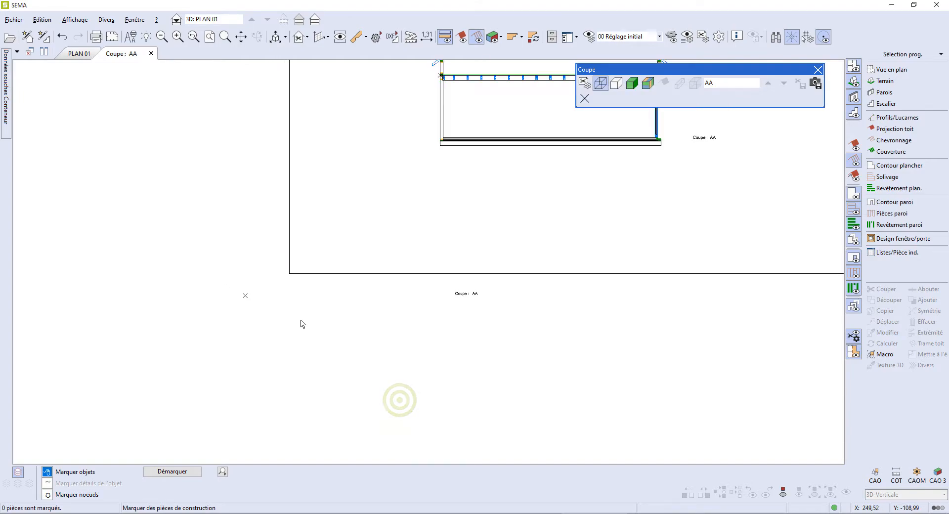
# Ungroup the imported section drawing with the macro Dégrouper function.
pyautogui.rightClick(356, 293)
pyautogui.click(434, 413)
pyautogui.click(462, 343)
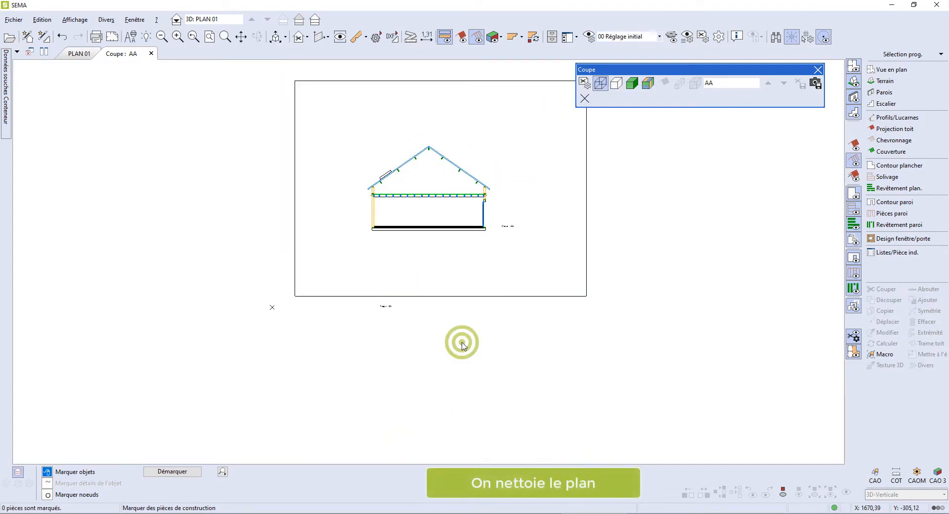
# Delete the rectangular sheet frame and the imported caption beside the house section.
pyautogui.moveTo(516, 319); pyautogui.dragTo(600, 282)
pyautogui.moveTo(259, 159); pyautogui.dragTo(341, 74)
pyautogui.scroll(2, 523, 229)
pyautogui.moveTo(523, 234); pyautogui.dragTo(239, 60)
pyautogui.press('Delete')
# Regroup all remaining elements of the house section into one group with the macro Regrouper function.
pyautogui.rightClick(395, 229)
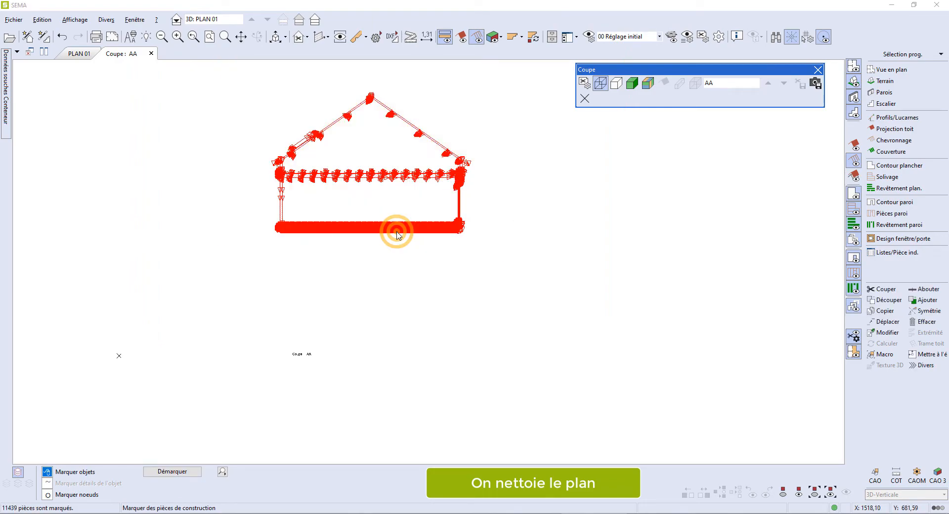
pyautogui.click(448, 341)
pyautogui.click(438, 386)
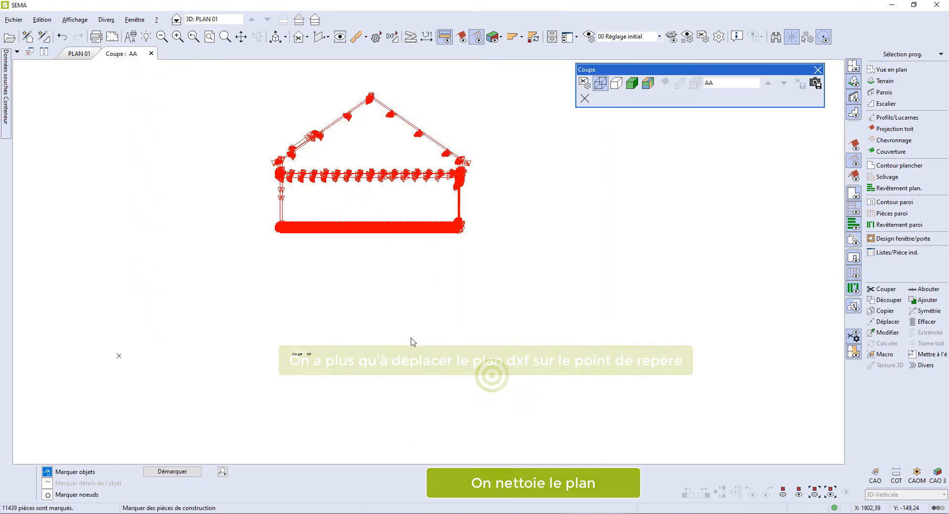
# Move the house section group from its lower-left outer wall corner at slab level onto the 3D reference point.
pyautogui.scroll(5, 279, 228)
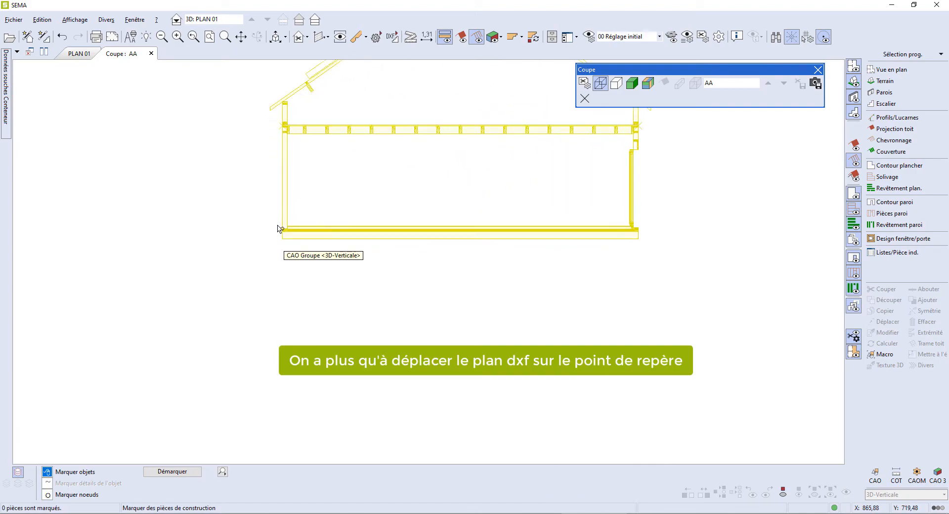
pyautogui.click(285, 237)
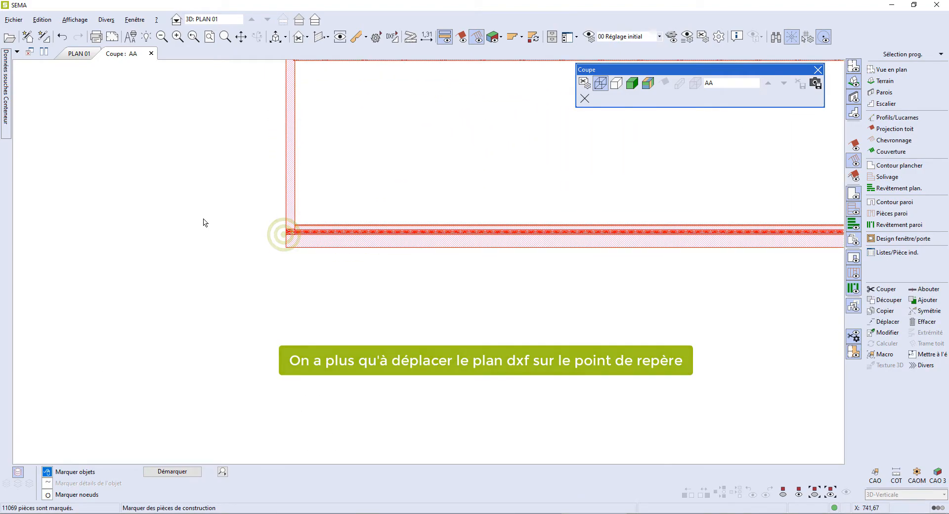
pyautogui.click(882, 323)
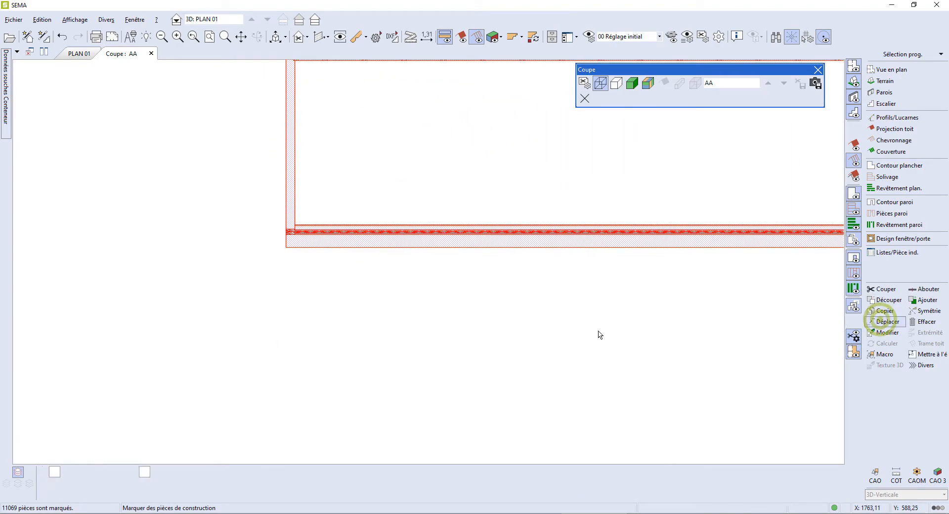
pyautogui.scroll(-3, 295, 286)
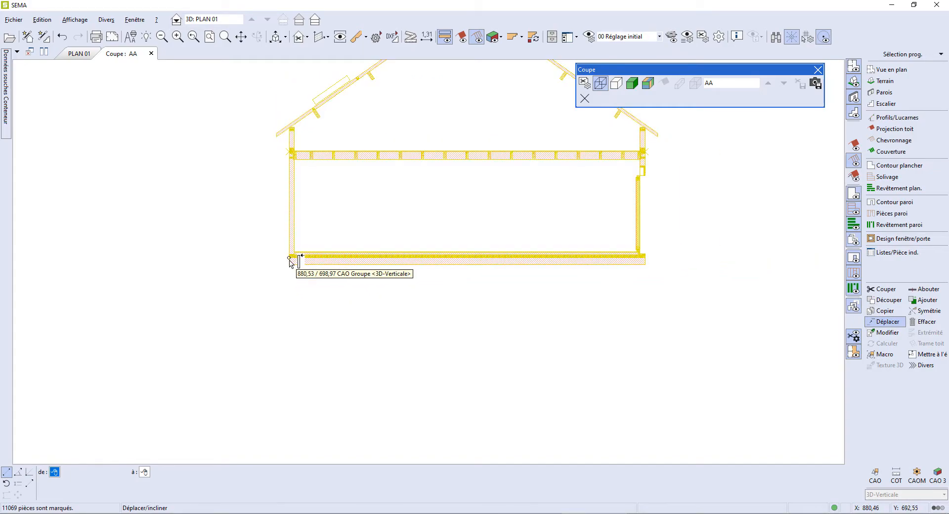
pyautogui.click(257, 283)
pyautogui.scroll(-3, 232, 316)
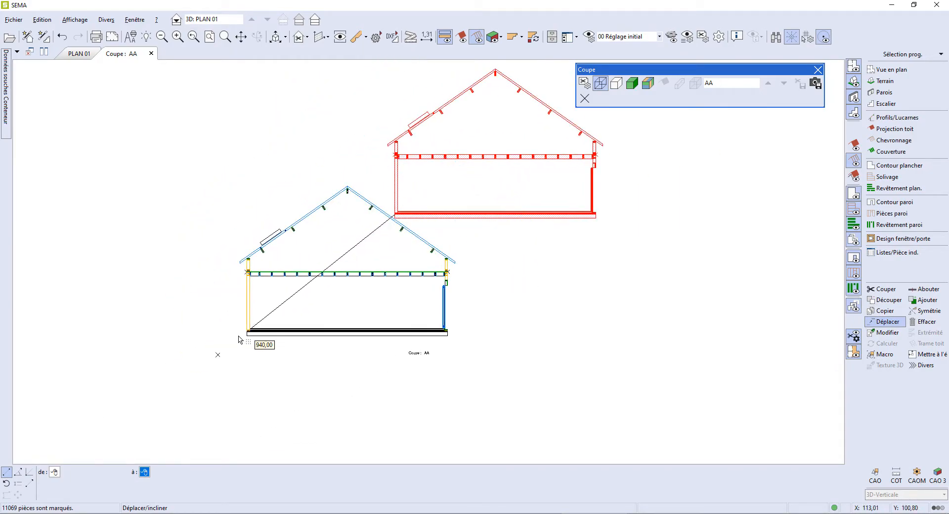
pyautogui.click(220, 356)
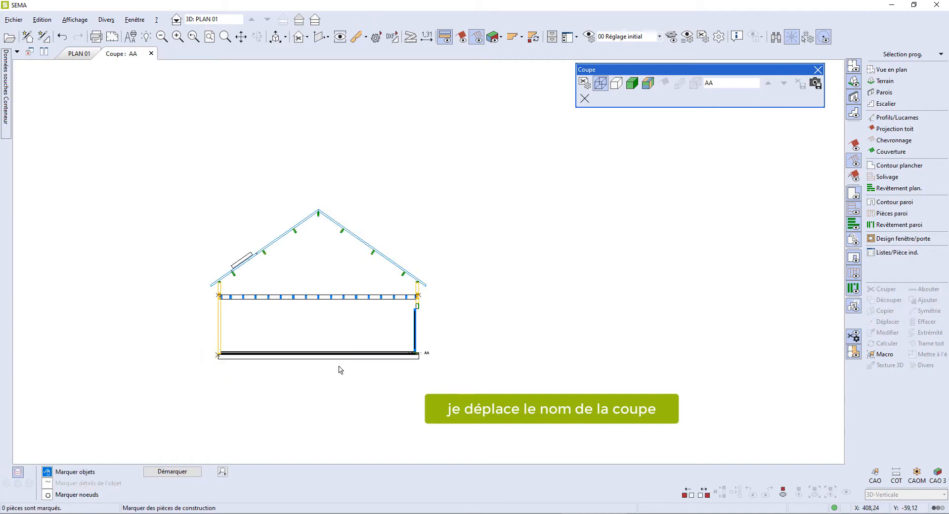
# Move the section name Coupe : AA clear of the drawing, to the right of the ground slab.
pyautogui.scroll(2, 391, 355)
pyautogui.scroll(1, 392, 354)
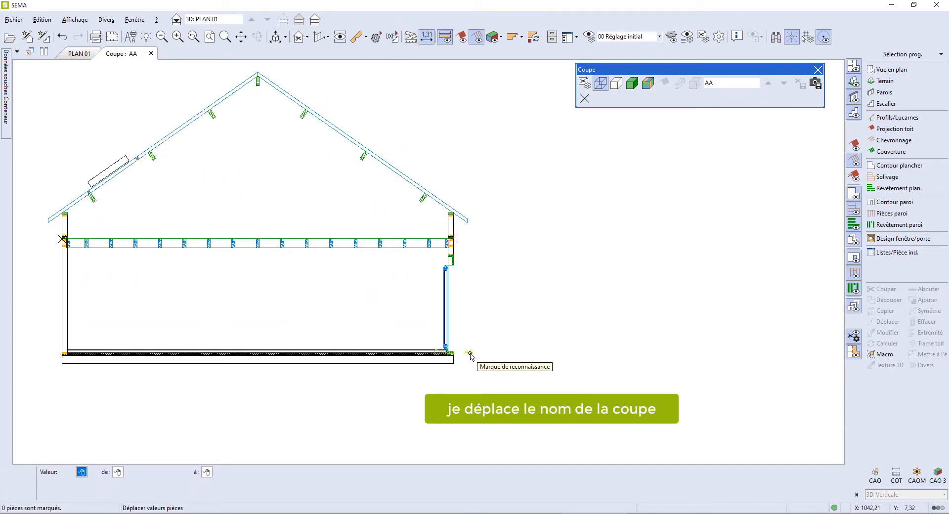
pyautogui.click(469, 354)
pyautogui.click(471, 354)
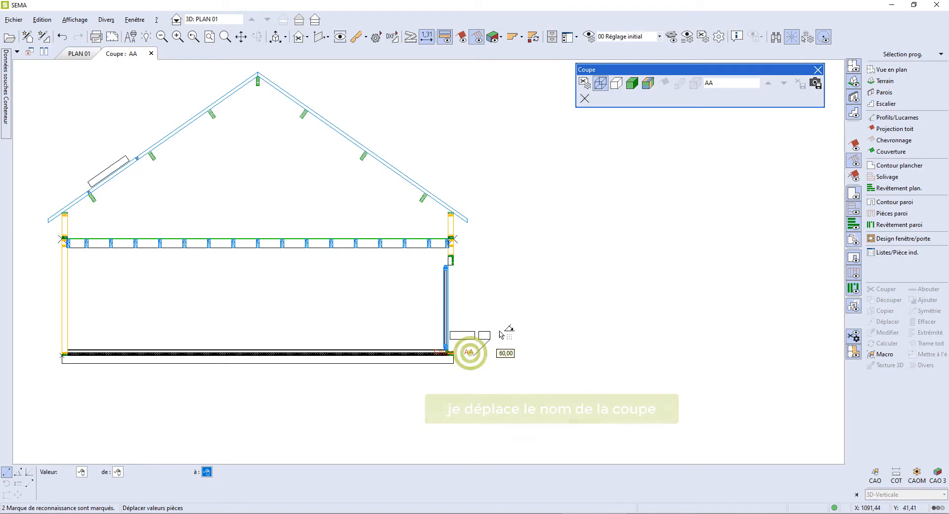
pyautogui.click(528, 364)
# Start creating a new storey in section AA with the storey editing function, keeping its dialog clear of the house section.
pyautogui.moveTo(428, 373); pyautogui.dragTo(507, 366, button='middle')
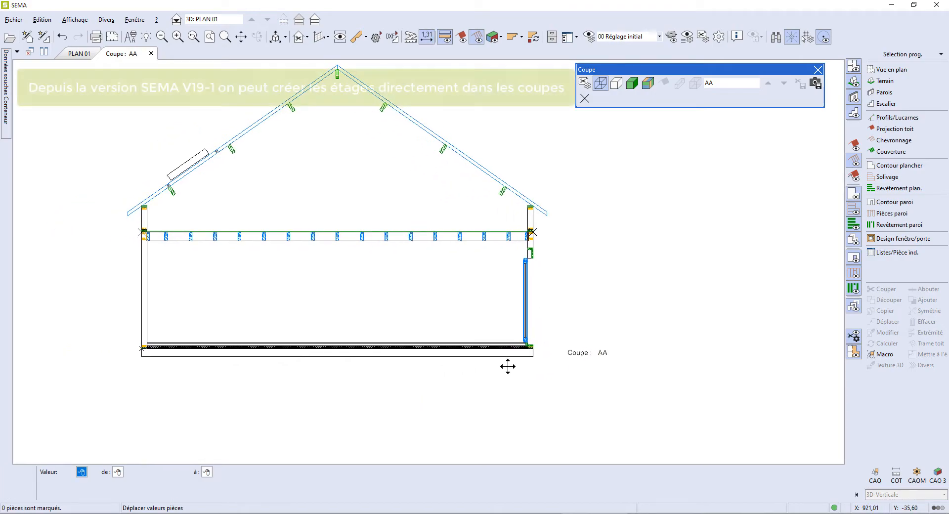
pyautogui.scroll(2, 514, 376)
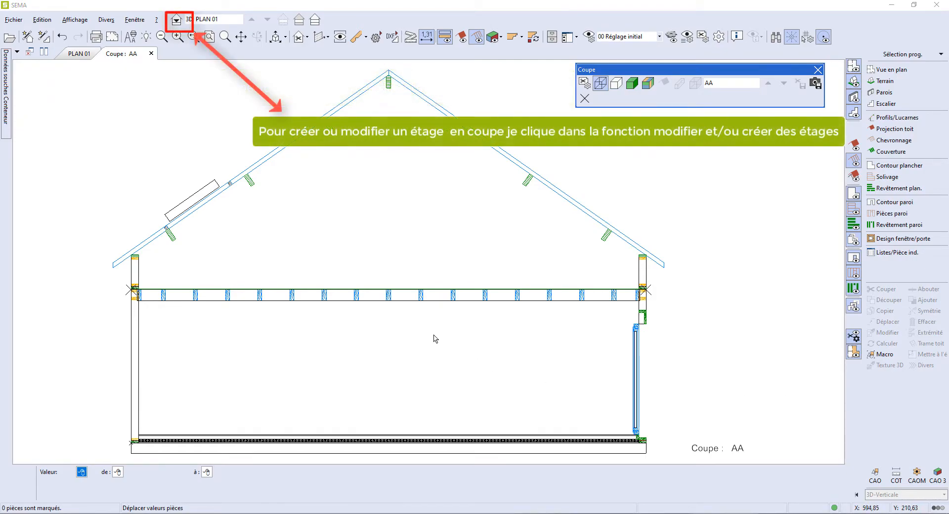
pyautogui.moveTo(378, 332)
pyautogui.mouseDown(button='middle')
pyautogui.moveTo(546, 317)
pyautogui.moveTo(538, 292)
pyautogui.moveTo(554, 275)
pyautogui.mouseUp(button='middle')
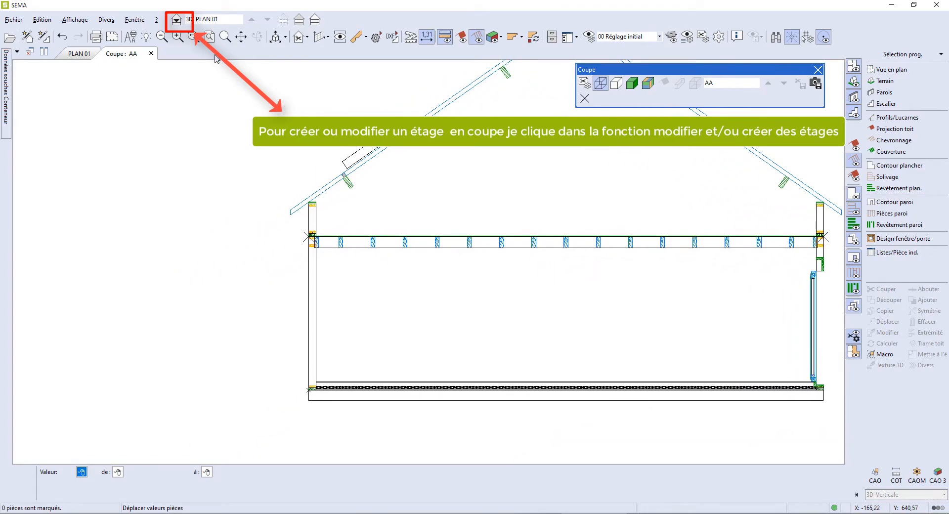
pyautogui.click(176, 21)
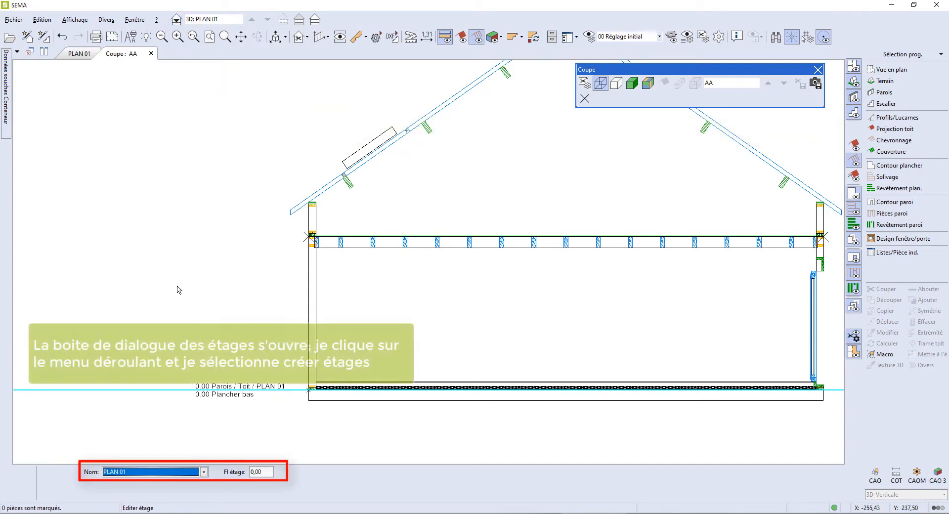
pyautogui.click(203, 473)
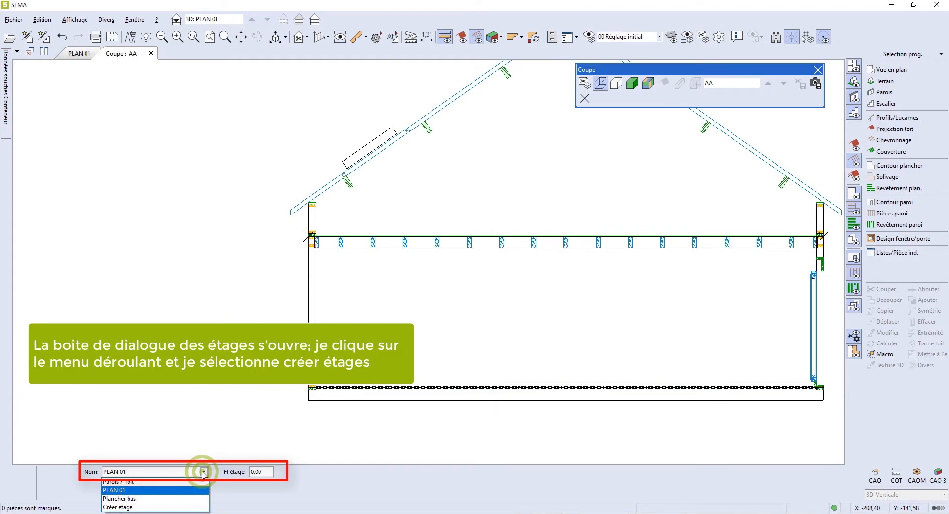
pyautogui.click(182, 508)
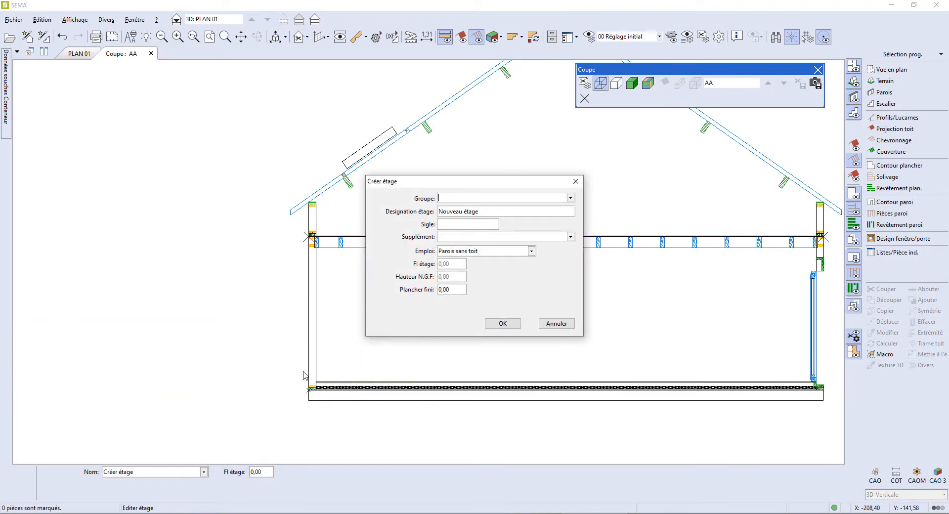
pyautogui.moveTo(413, 185); pyautogui.dragTo(101, 108)
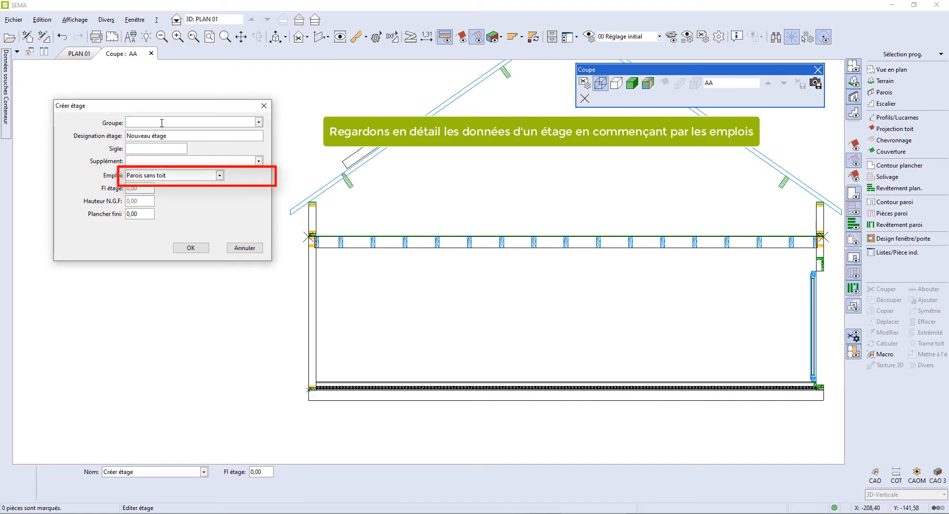
# Set the new storey's use (Emploi) to Plancher so its height refers to the raw floor's upper face.
pyautogui.click(219, 174)
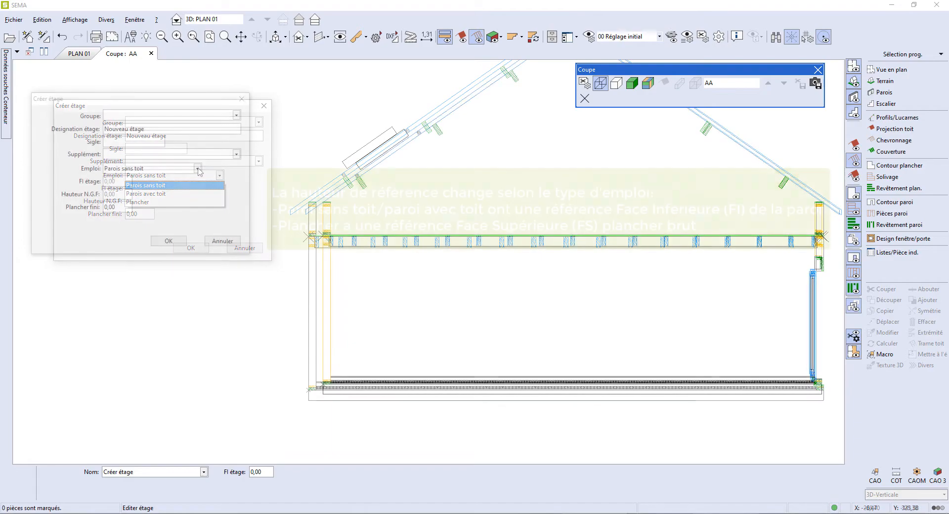
pyautogui.click(198, 168)
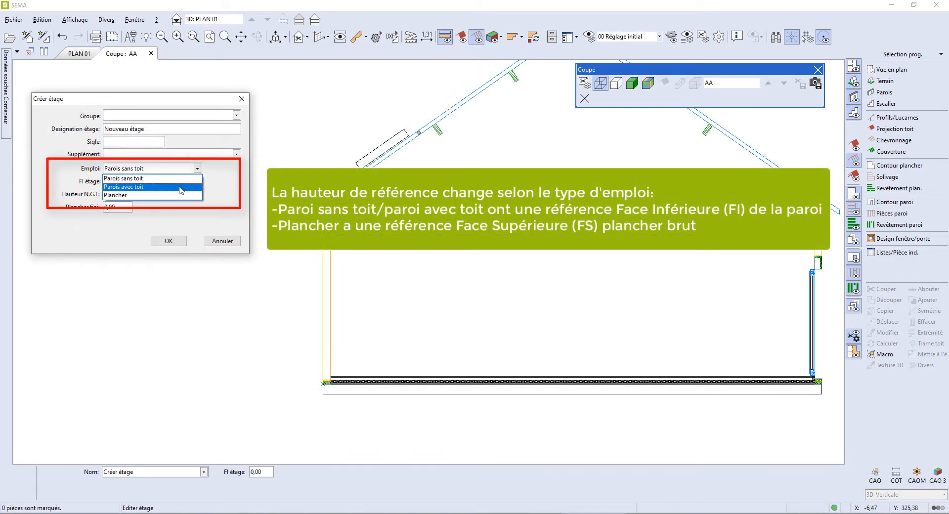
pyautogui.click(139, 178)
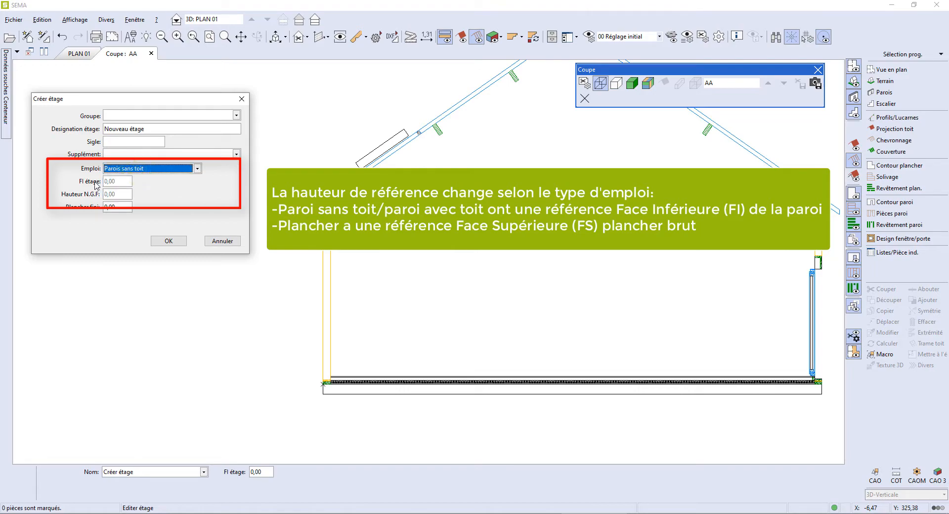
pyautogui.click(130, 170)
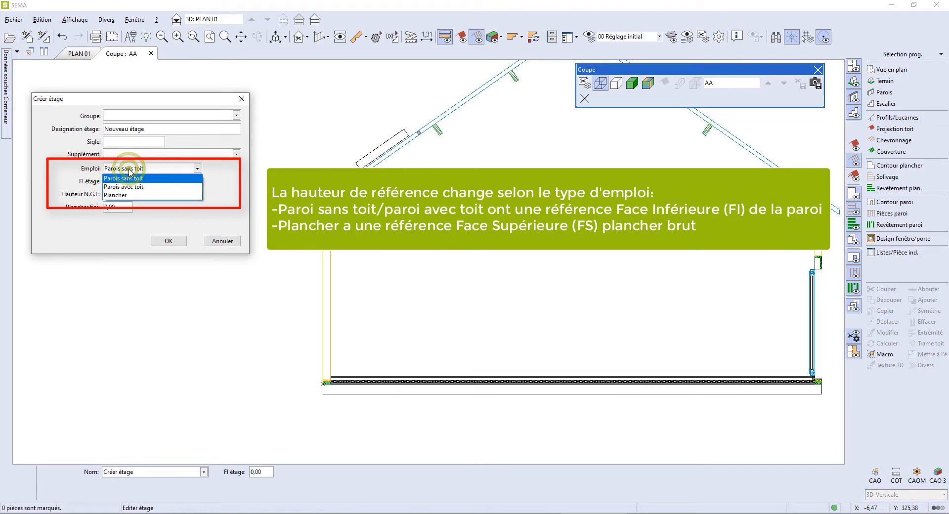
pyautogui.click(129, 196)
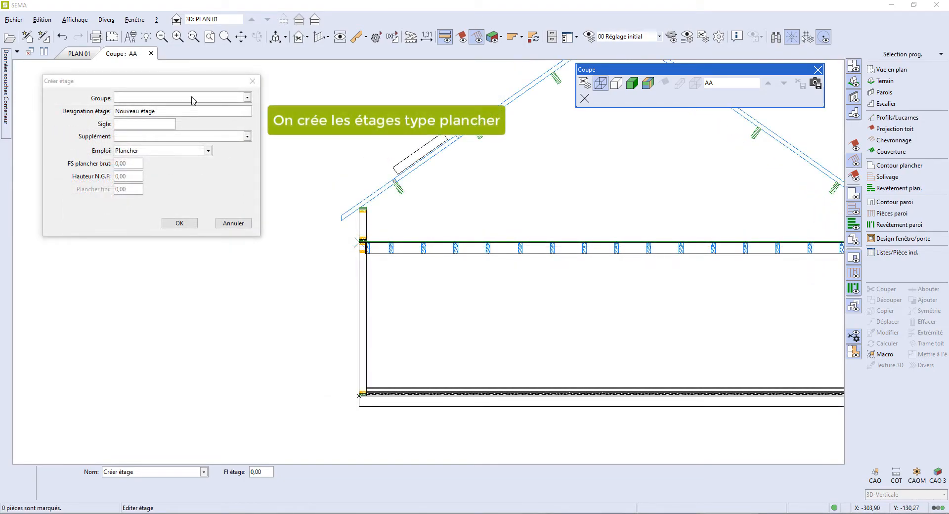
# Define the storey as SOLIVAGE in group PLANCHER with sigle SOL-, and place it on top of the joist floor at 298,00.
pyautogui.click(221, 99)
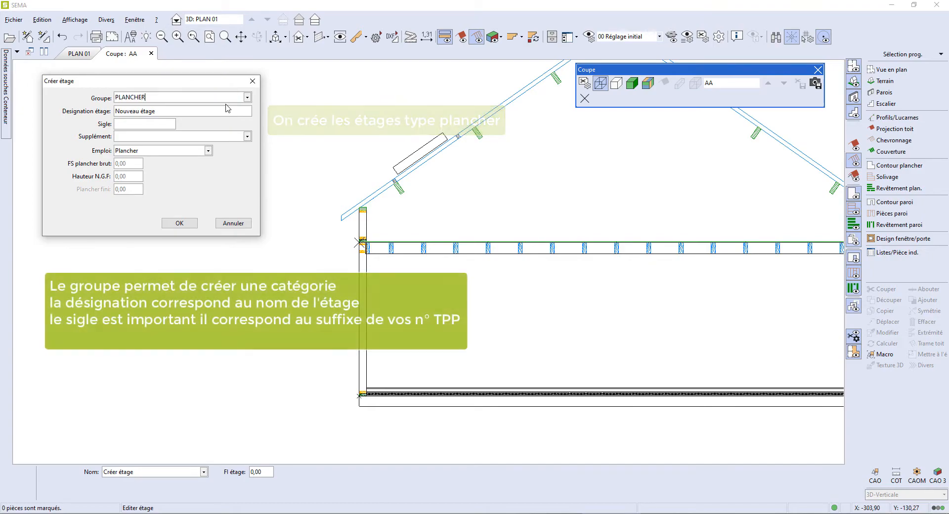
pyautogui.click(165, 112)
pyautogui.doubleClick(165, 113)
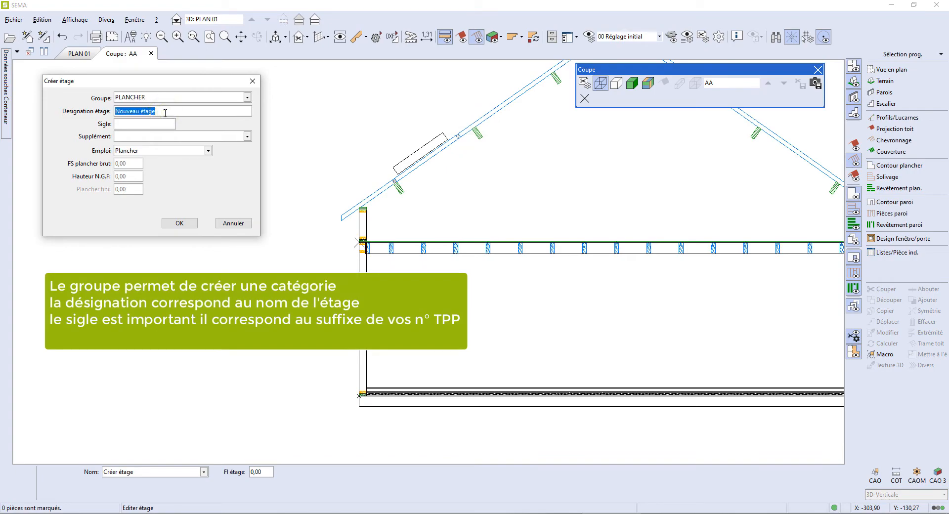
pyautogui.write('SOLIVAGE')
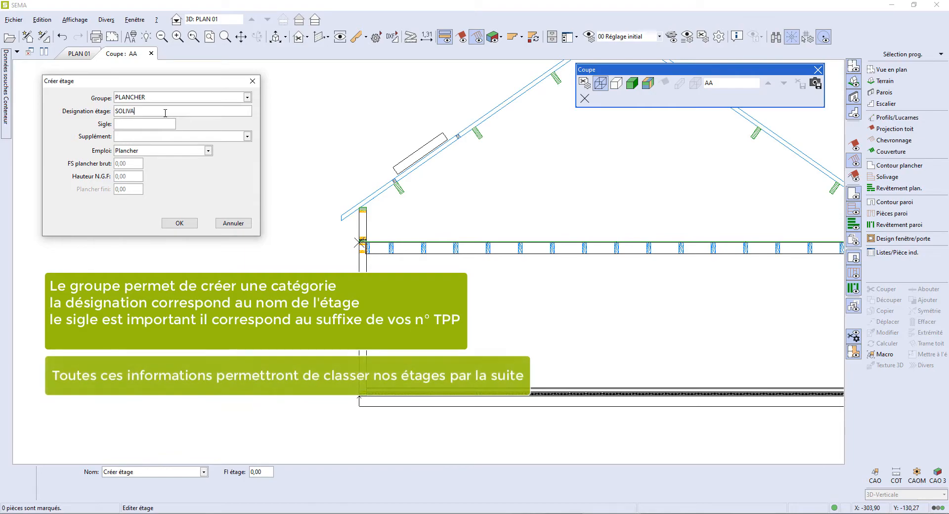
pyautogui.click(143, 124)
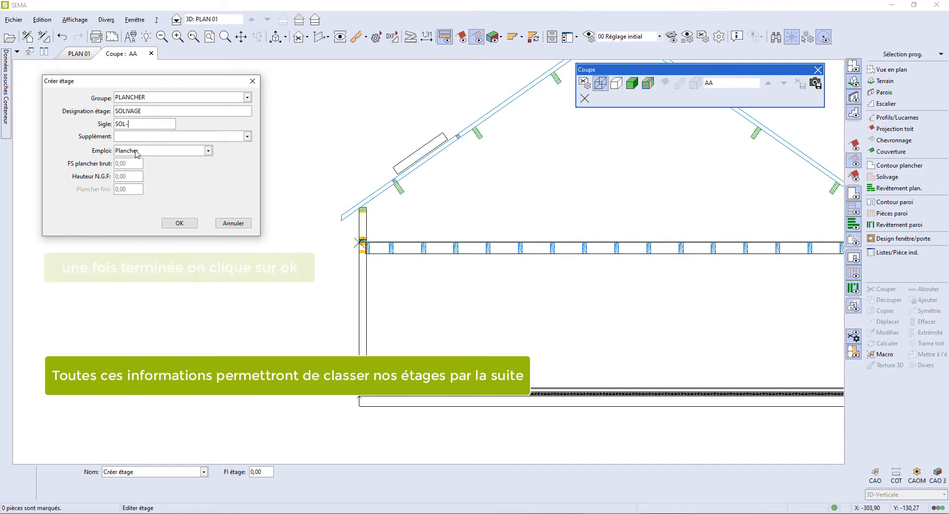
pyautogui.click(173, 223)
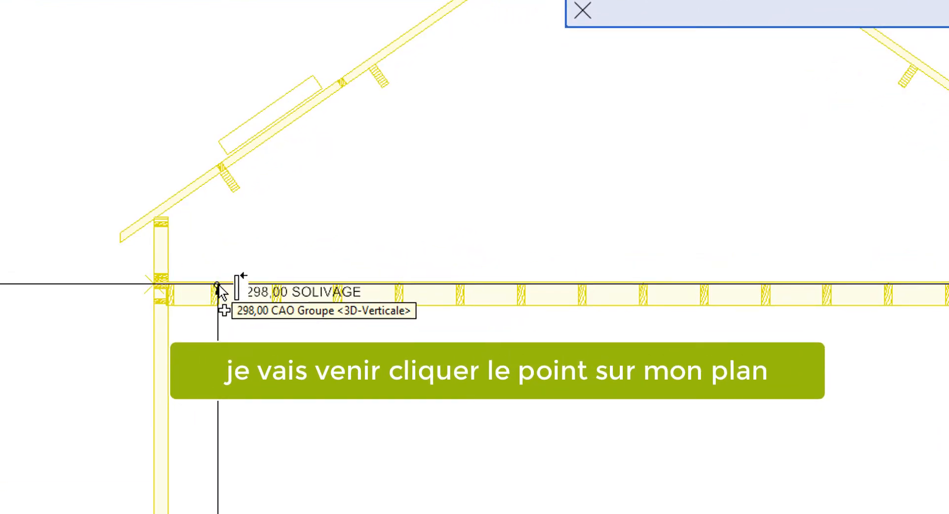
pyautogui.click(218, 285)
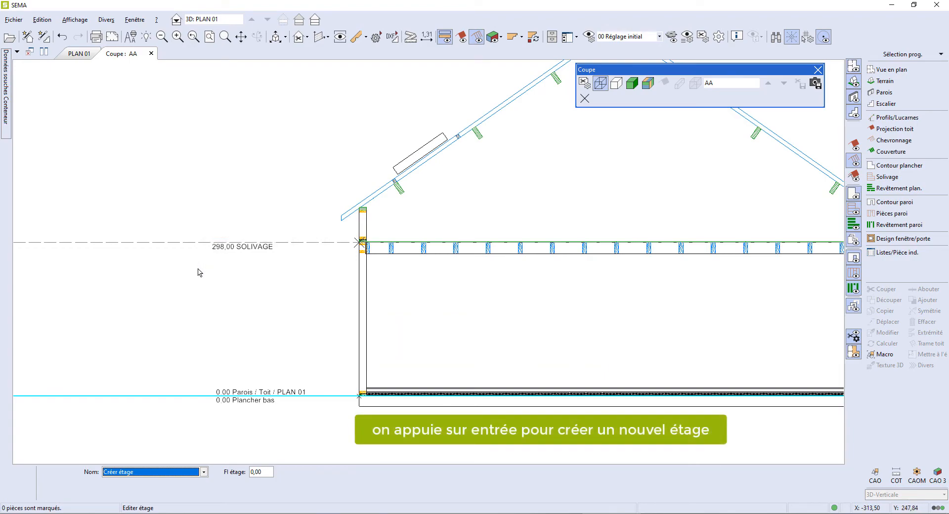
# Start another storey for the sill plates with group OSSATURE, designation IMPLANTATION and sigle IMP-.
pyautogui.press('Return')
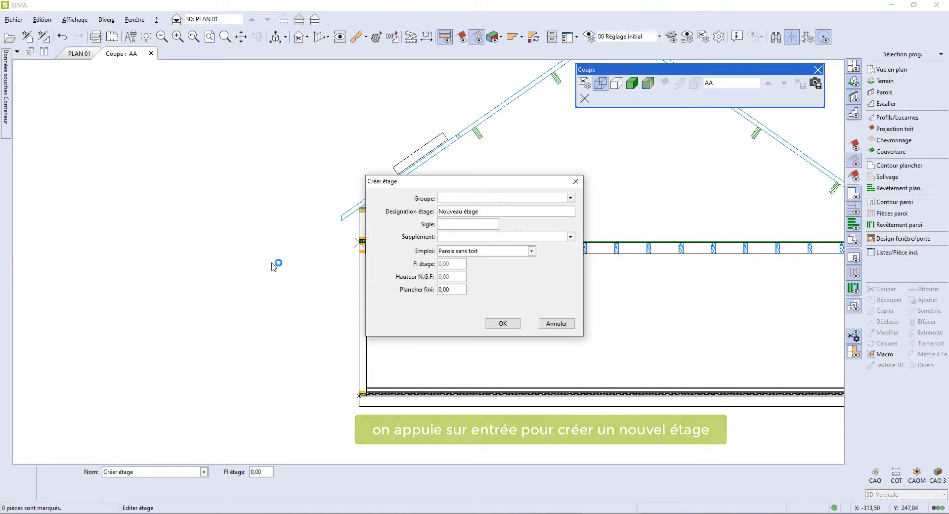
pyautogui.moveTo(405, 185); pyautogui.dragTo(122, 130)
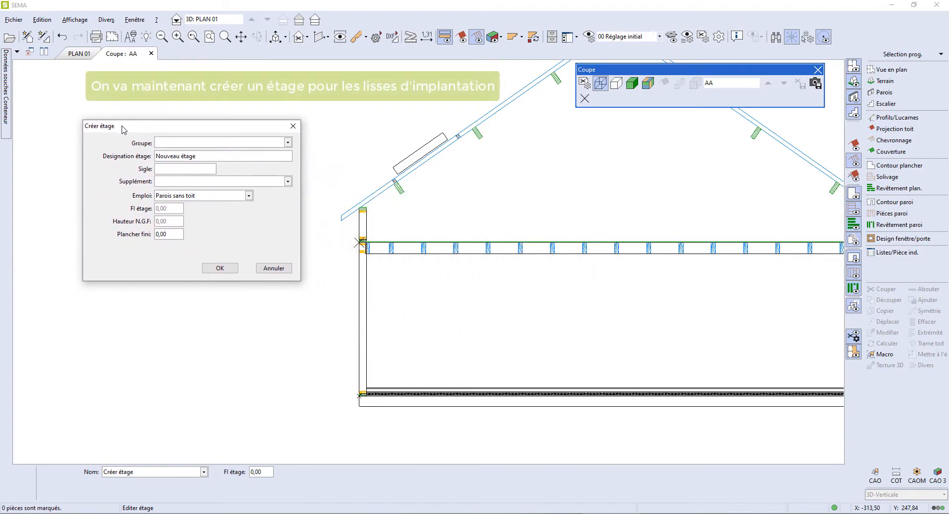
pyautogui.click(172, 144)
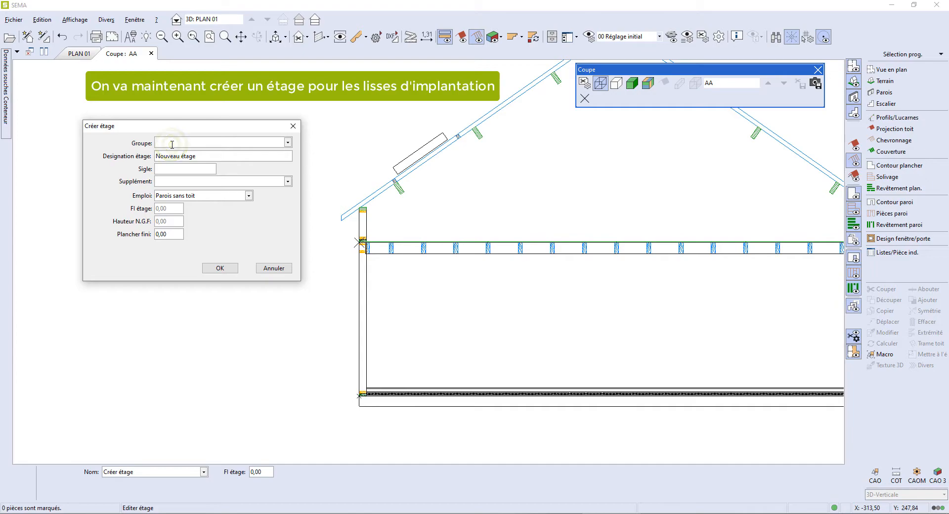
pyautogui.write('OSSATURE')
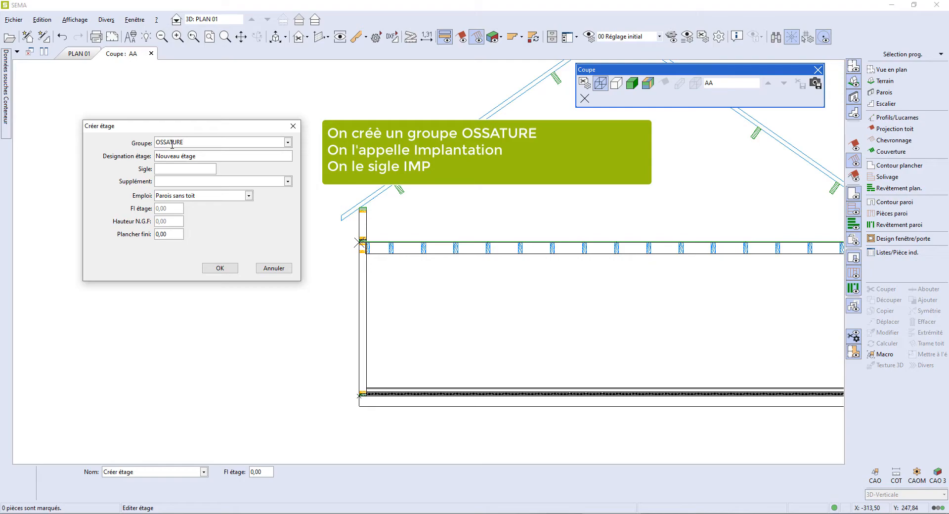
pyautogui.tripleClick(200, 156)
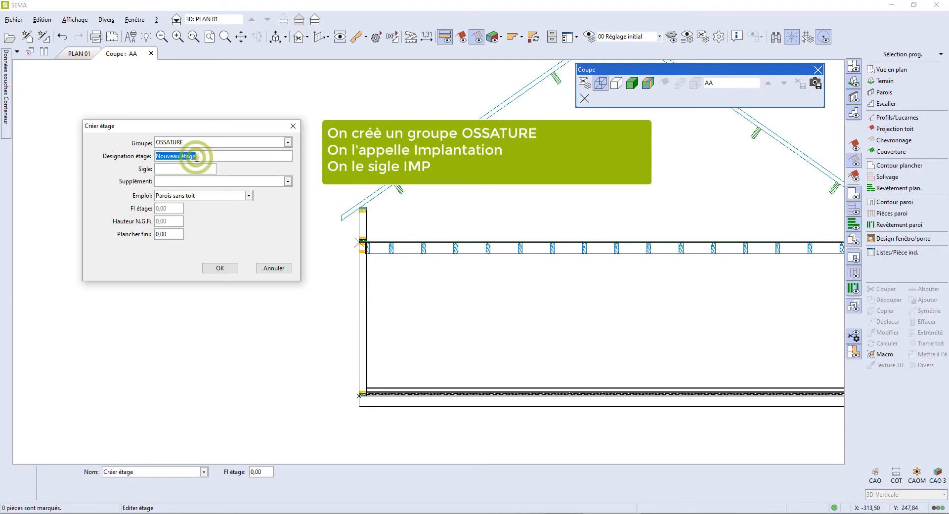
pyautogui.write('IMPLANTATION')
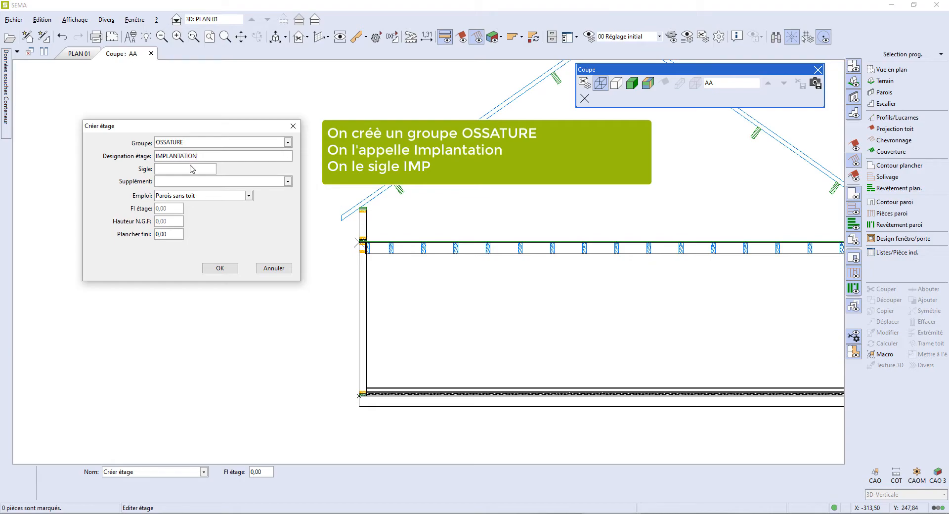
pyautogui.click(188, 168)
pyautogui.write('IMP-')
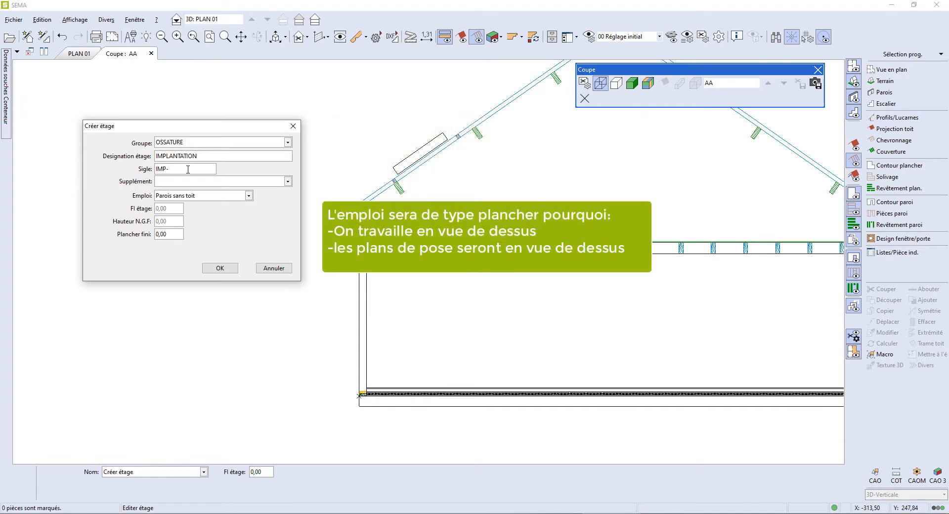
# Set the IMPLANTATION storey's use to Plancher and place it on the upper face of the sill plate at 4,50.
pyautogui.click(190, 197)
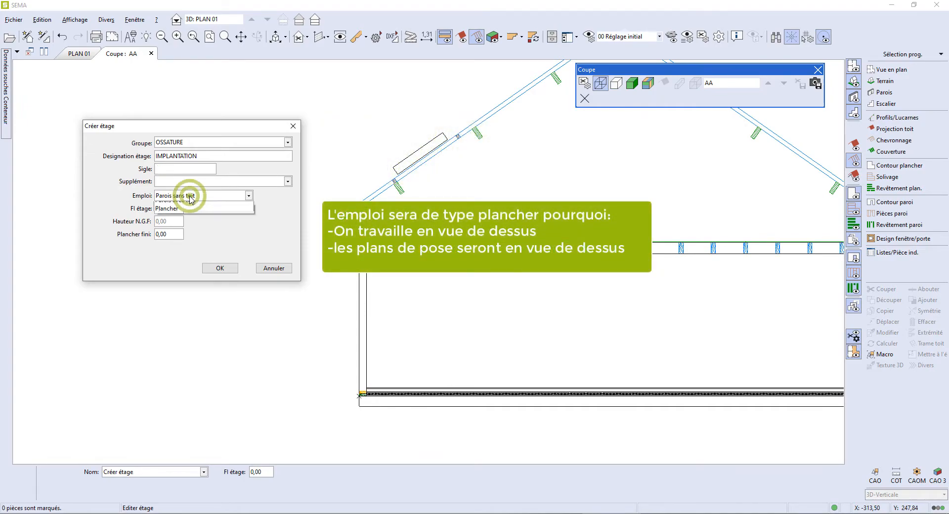
pyautogui.click(182, 222)
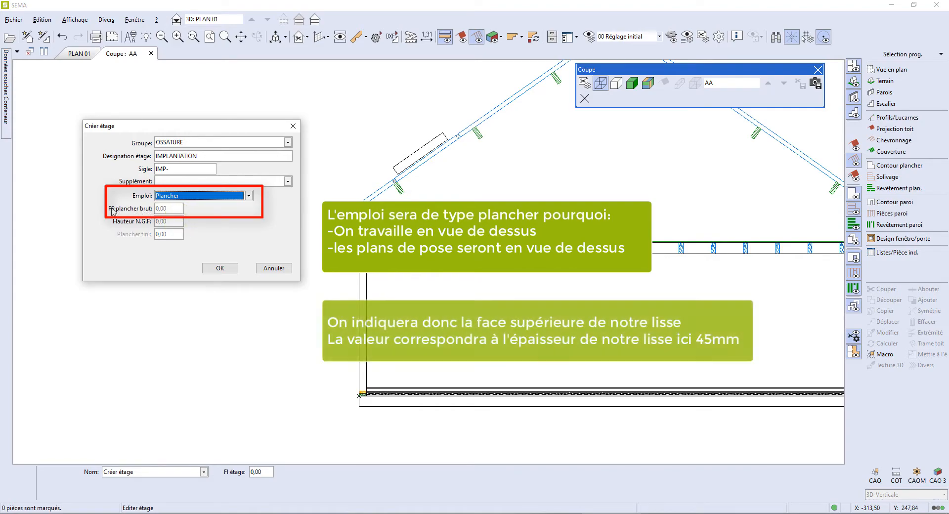
pyautogui.click(212, 263)
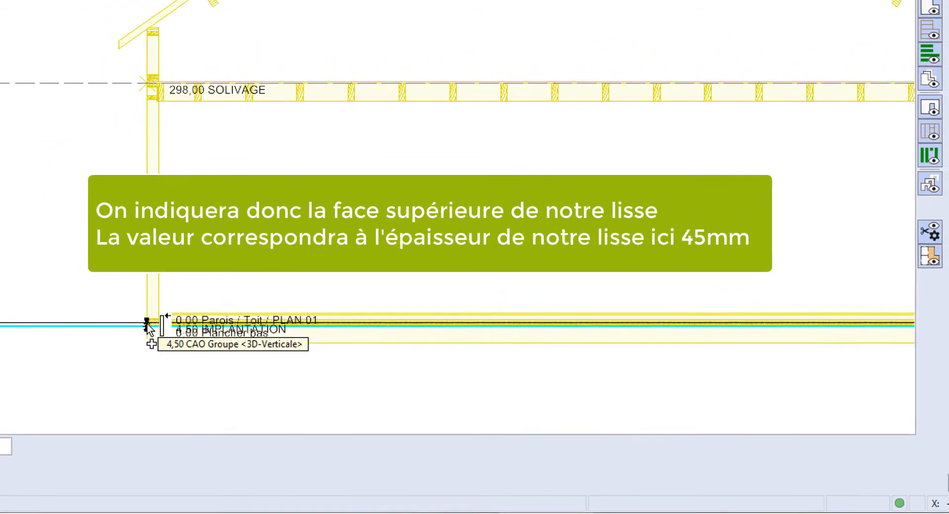
pyautogui.click(92, 307)
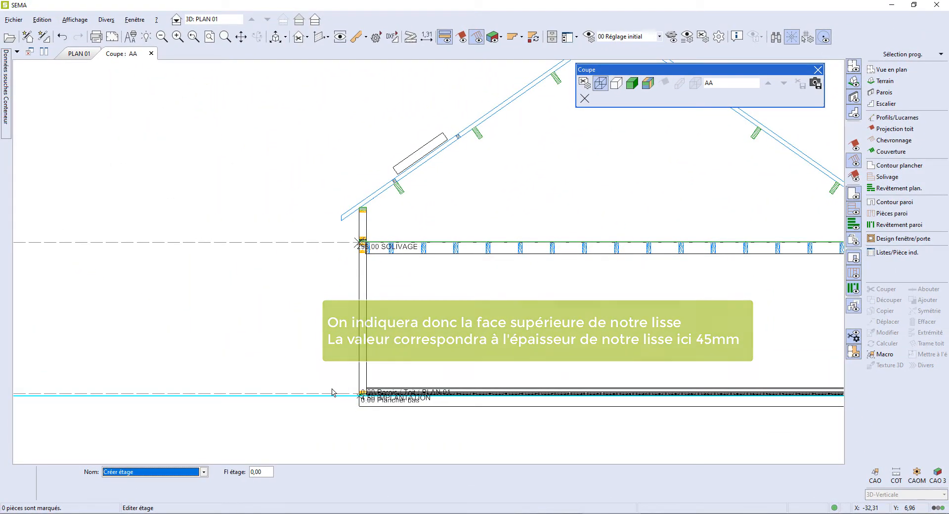
# Create the ground-floor wall storey MUR RDC in group OSSATURE with sigle MRDC- and use Parois sans toit, at height 4,50.
pyautogui.click(156, 361)
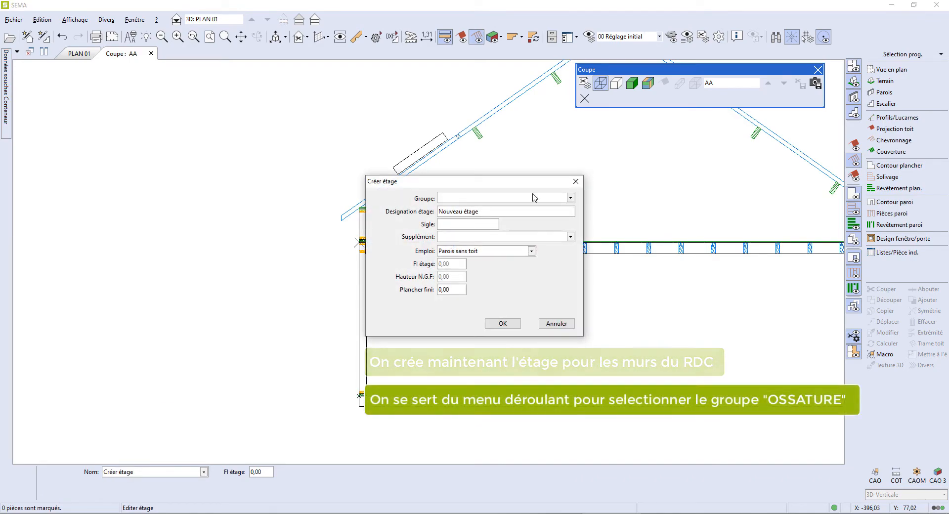
pyautogui.click(570, 199)
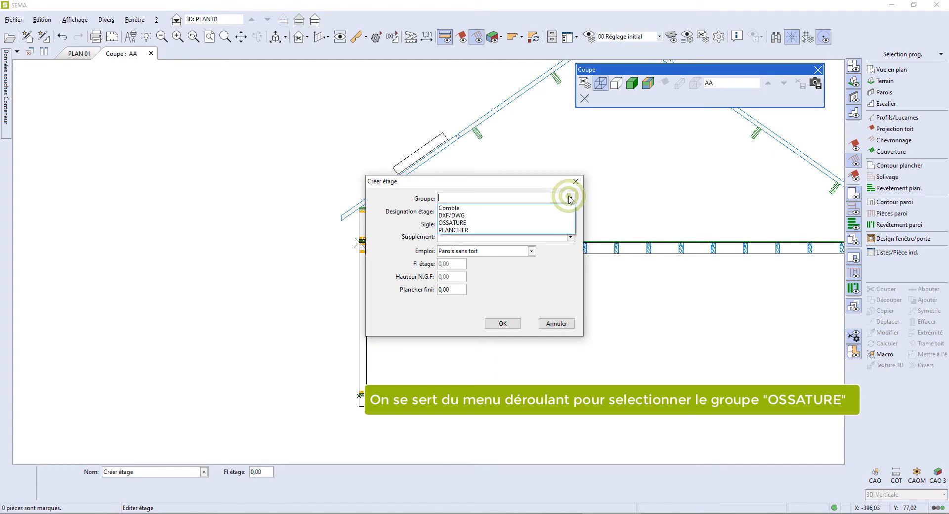
pyautogui.click(529, 222)
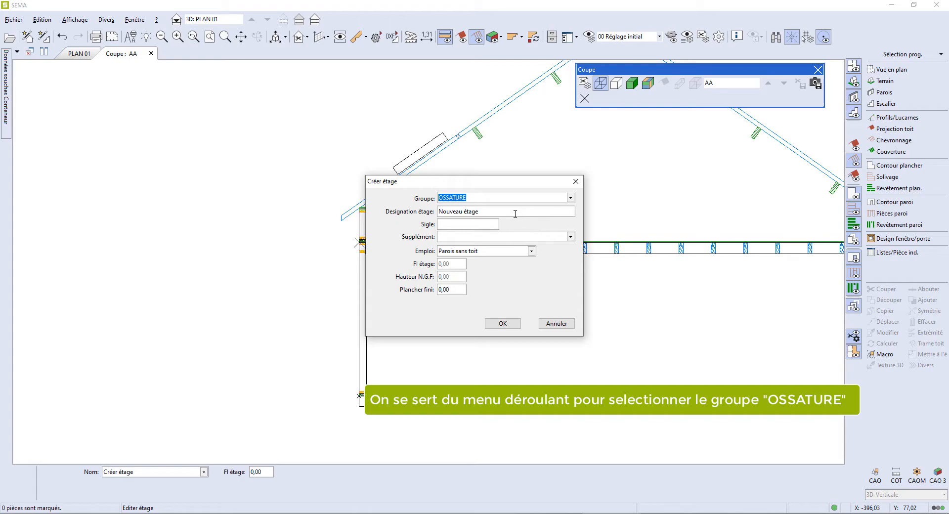
pyautogui.click(487, 212)
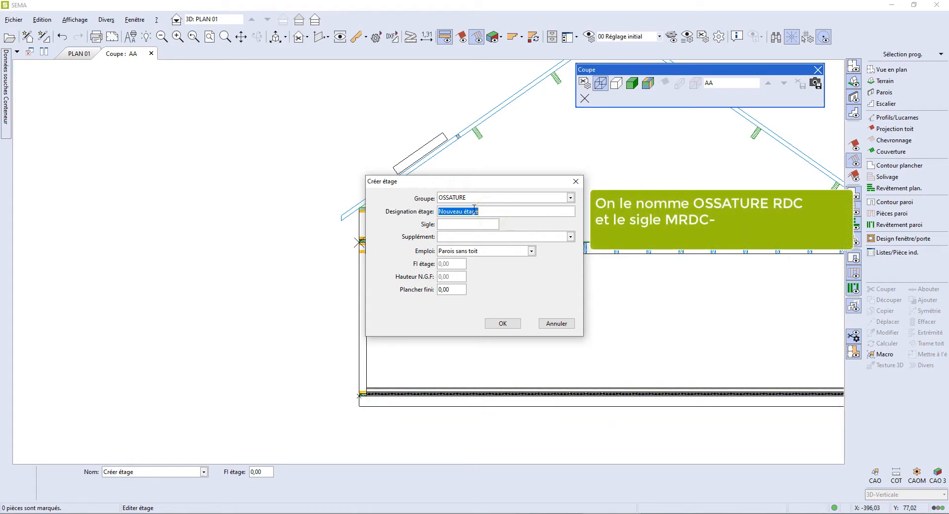
pyautogui.write('MUR RDC')
pyautogui.click(460, 224)
pyautogui.write('MRDC-')
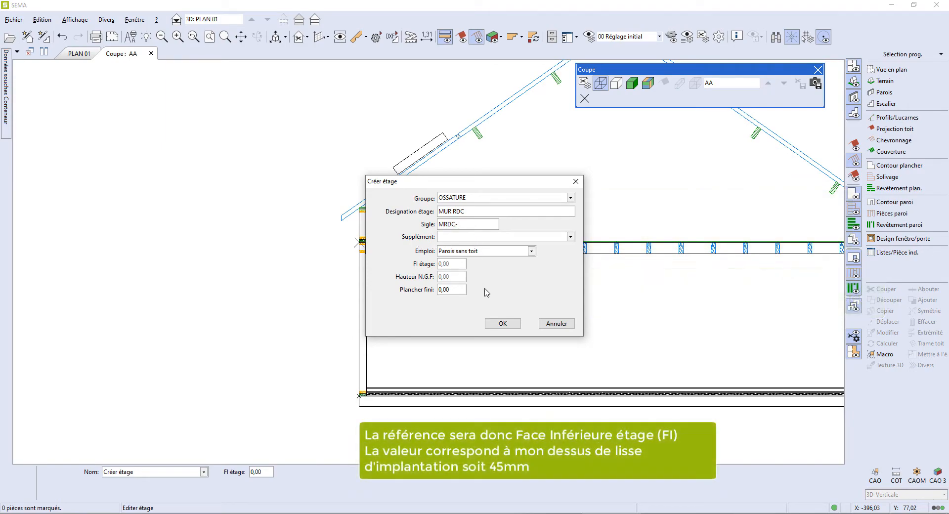
pyautogui.click(501, 323)
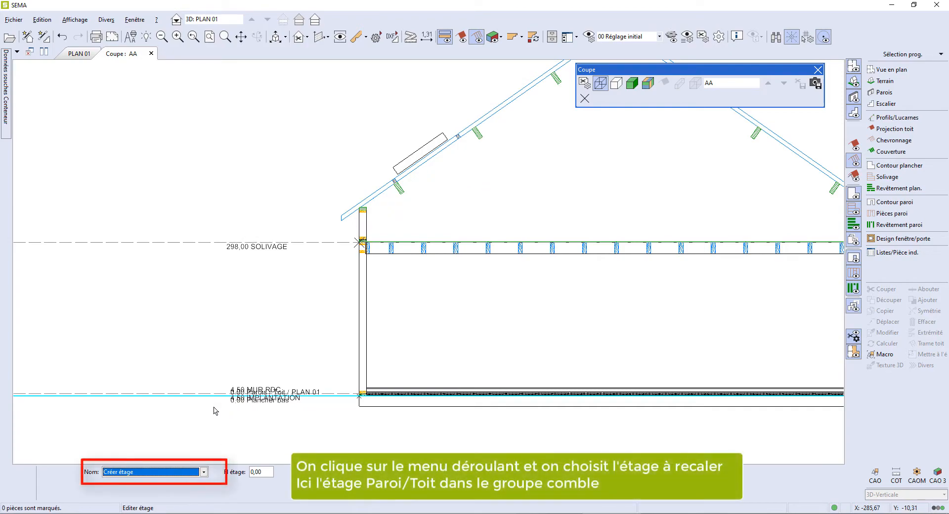
# Move the Parois / Toit storey to the joist floor's reference height of 298,00 in section AA.
pyautogui.click(204, 472)
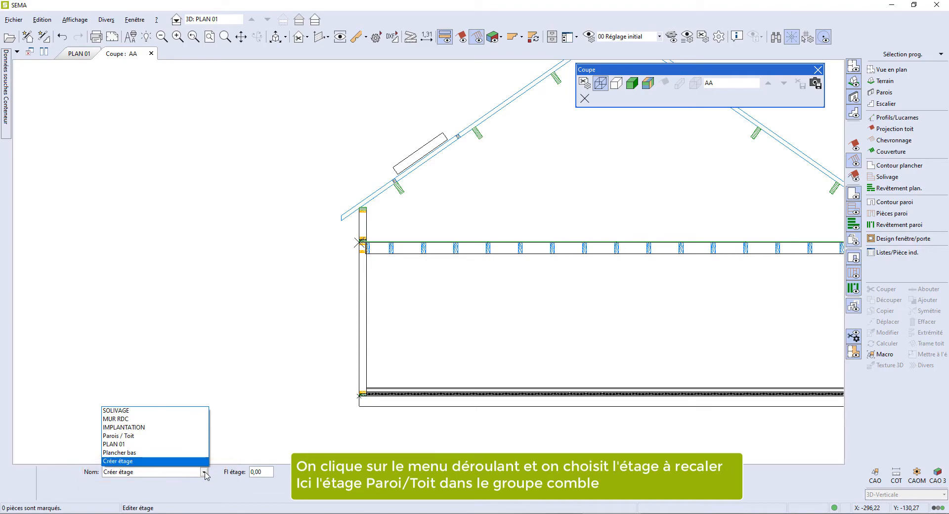
pyautogui.click(158, 437)
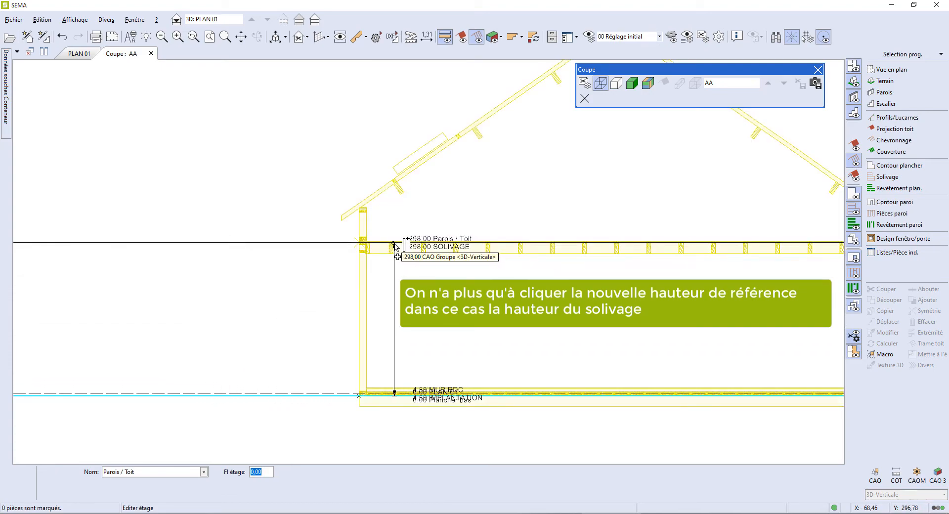
pyautogui.click(395, 245)
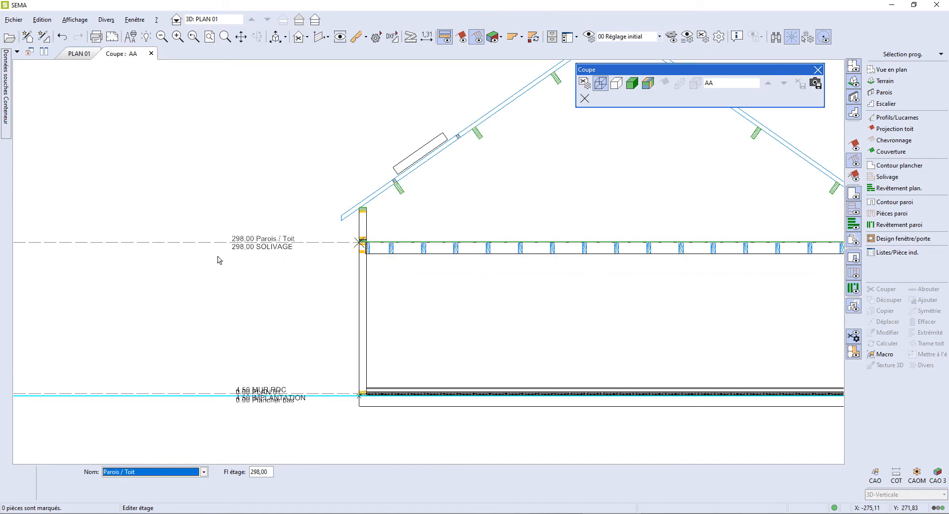
pyautogui.press('Escape')
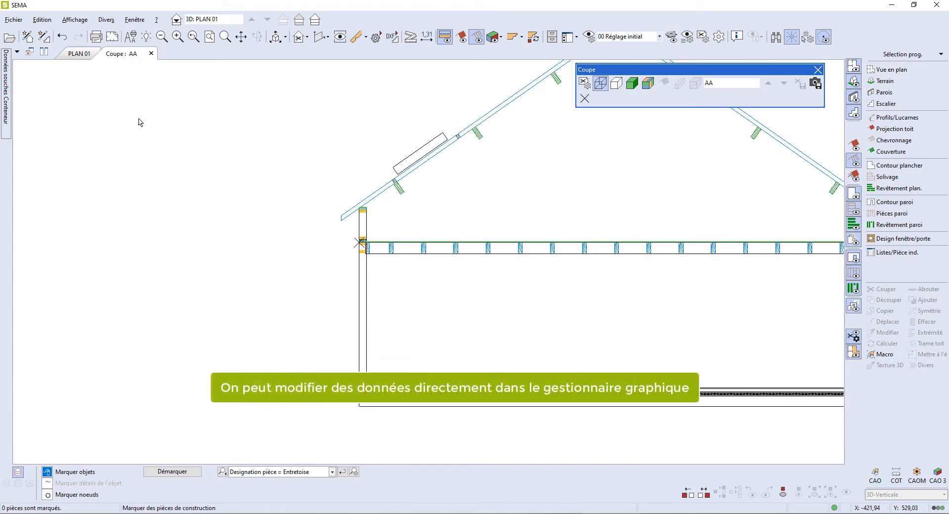
# In the graphic manager's storey list, change the Parois / Toit storey's group and designation to CHARPENTE.
pyautogui.click(195, 23)
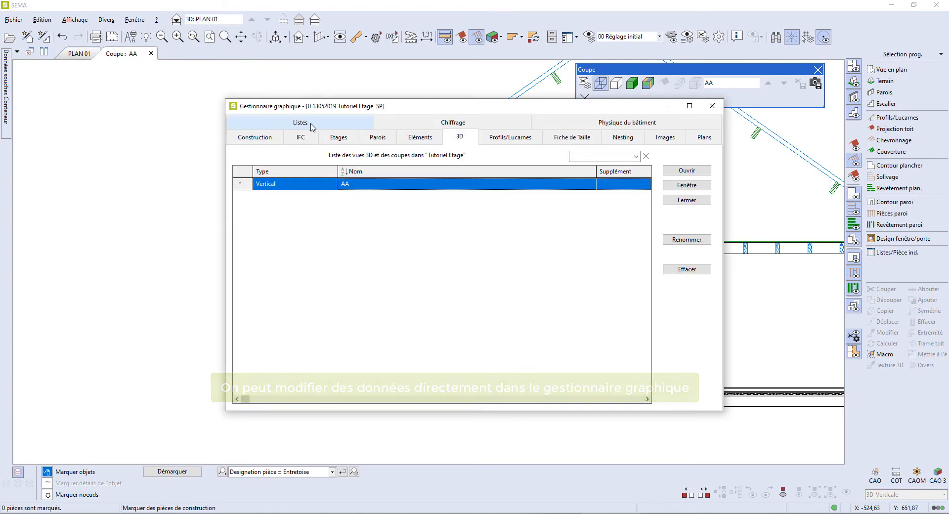
pyautogui.click(339, 143)
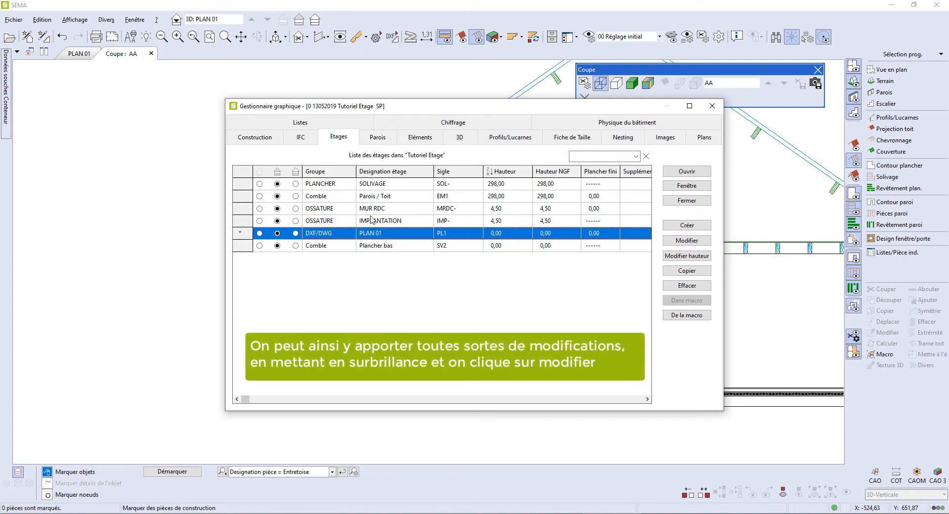
pyautogui.click(371, 196)
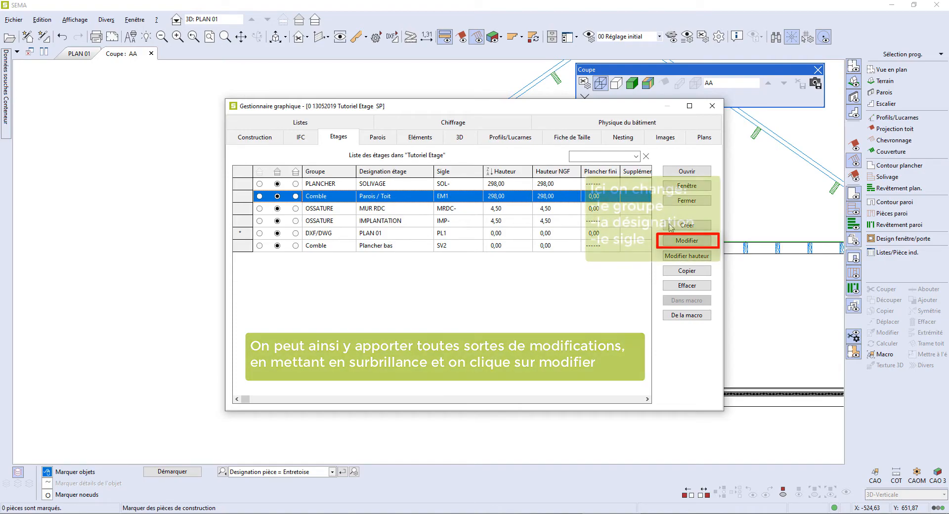
pyautogui.click(686, 240)
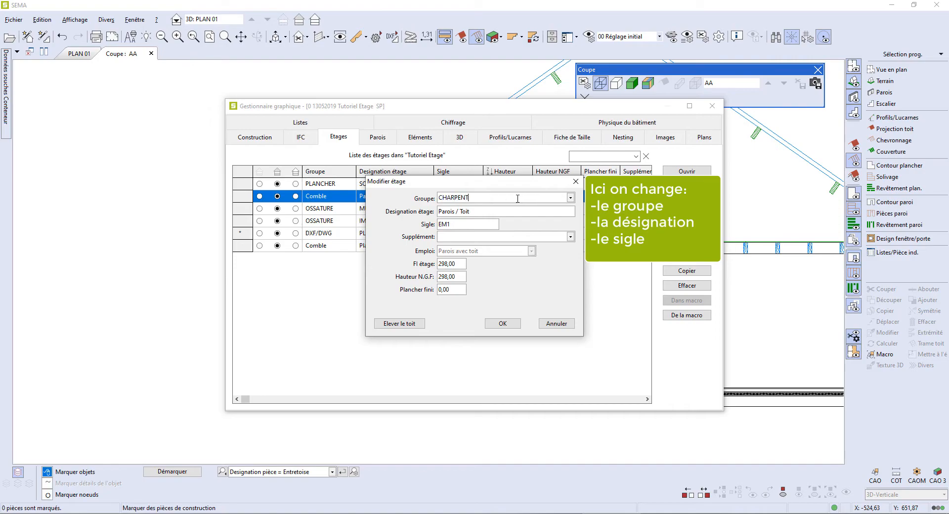
pyautogui.tripleClick(484, 211)
pyautogui.write('CHARPENTE')
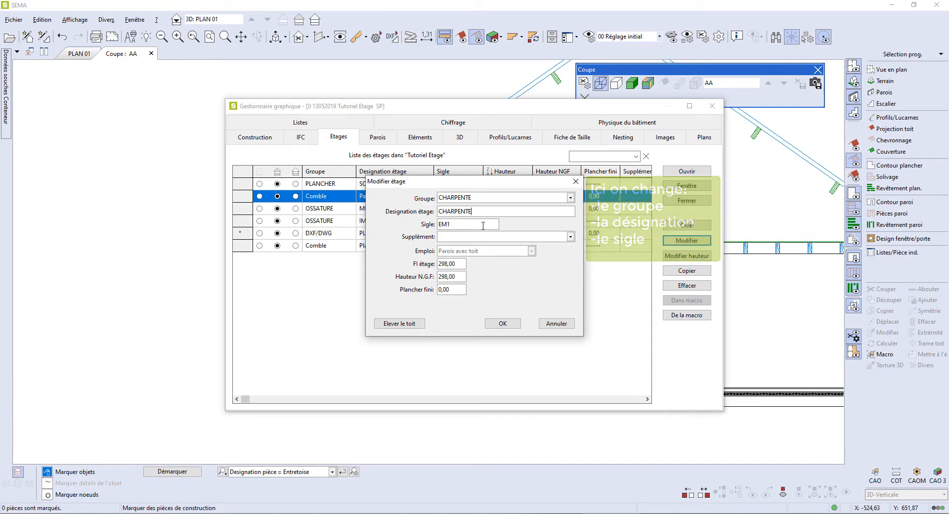
pyautogui.click(500, 322)
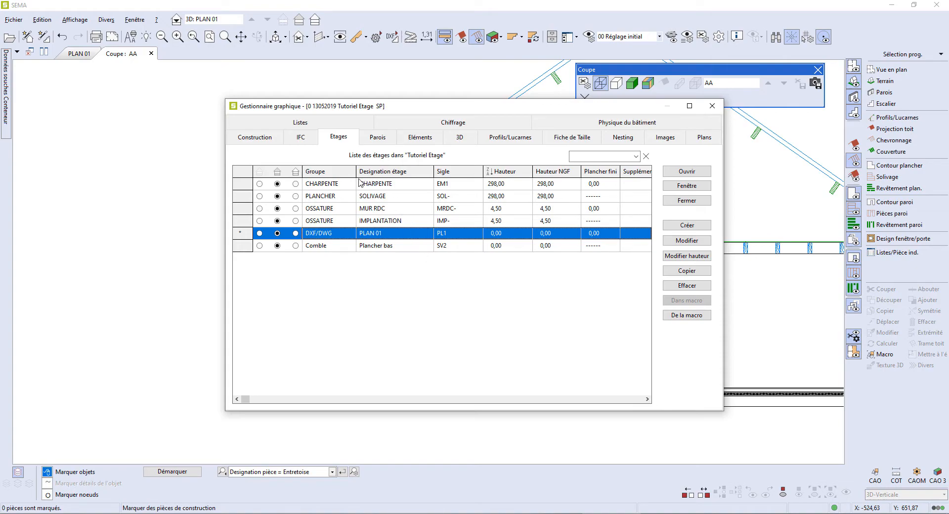
# Reassign the Plancher bas storey to group PLANCHER and rename its designation DALLE.
pyautogui.click(327, 246)
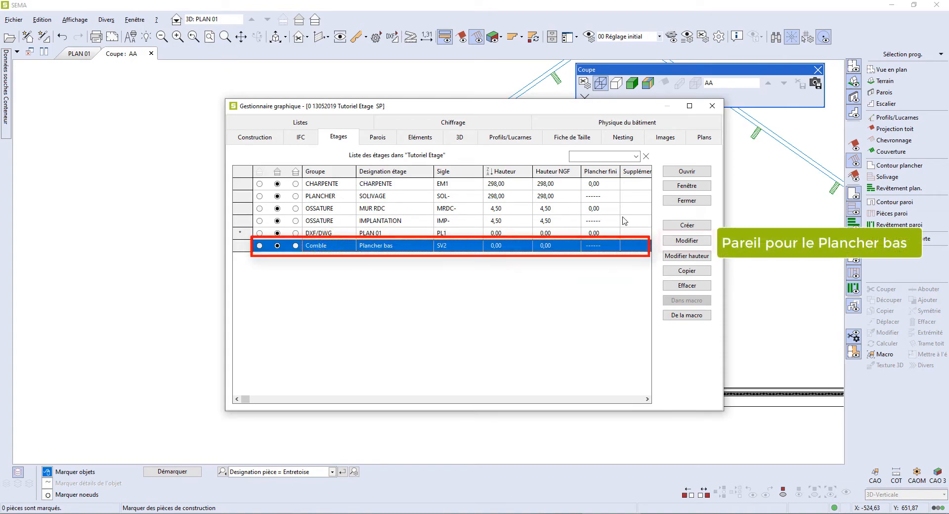
pyautogui.click(686, 240)
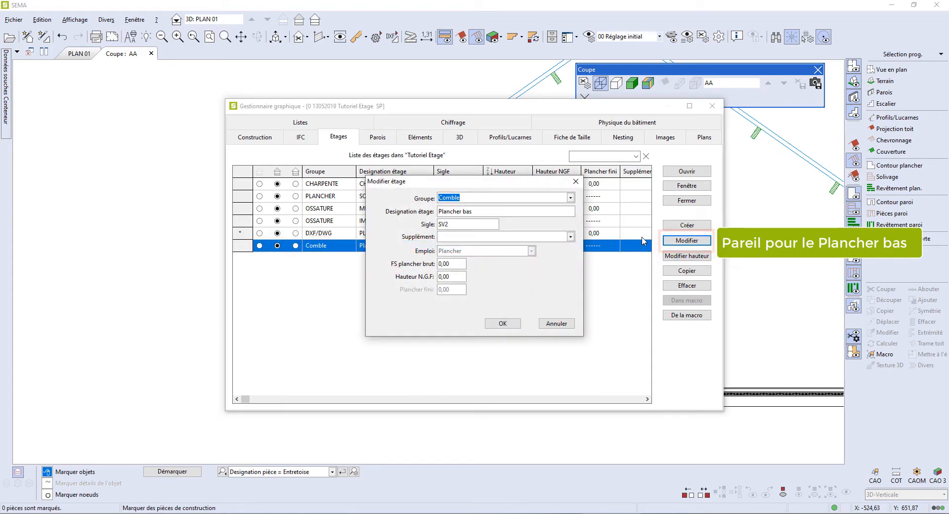
pyautogui.click(571, 198)
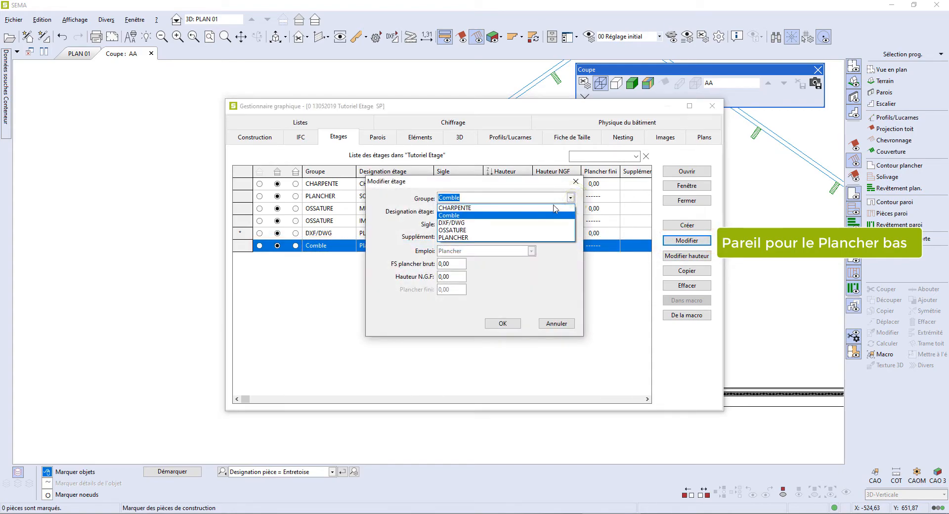
pyautogui.click(528, 238)
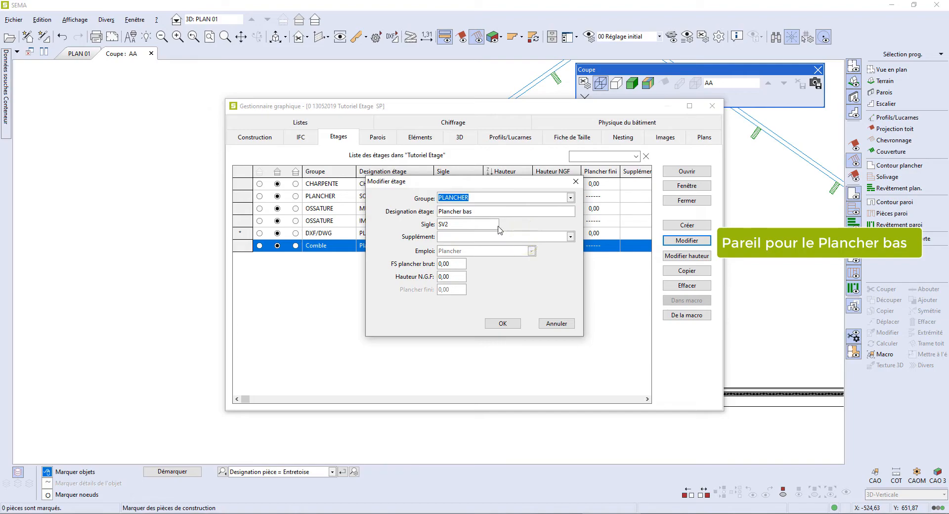
pyautogui.doubleClick(477, 211)
pyautogui.press('BackSpace')
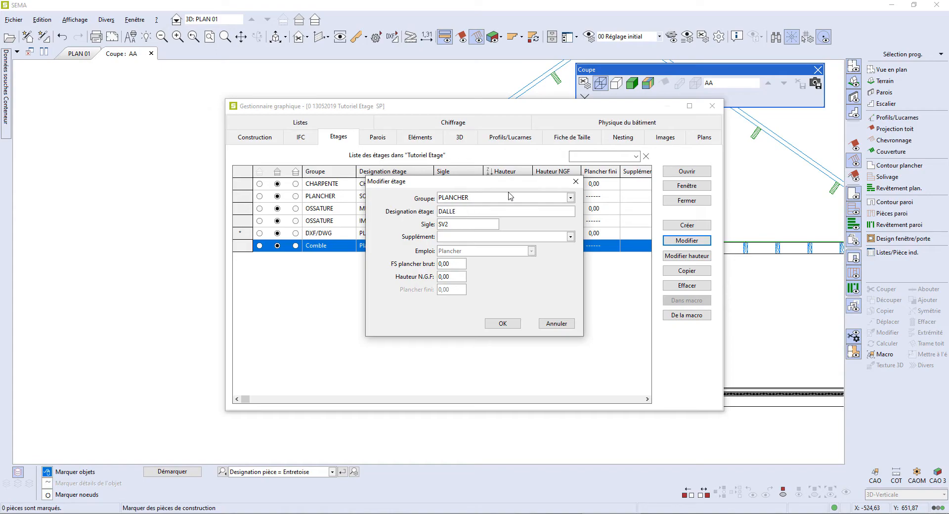
pyautogui.click(492, 323)
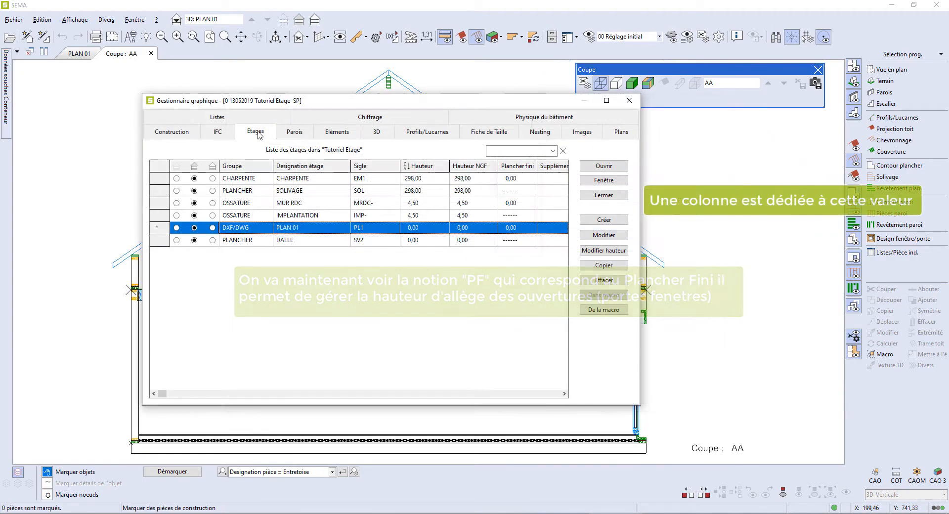
# Set the finished floor value (Plancher fini) of the MUR RDC storey to 11,5.
pyautogui.click(284, 204)
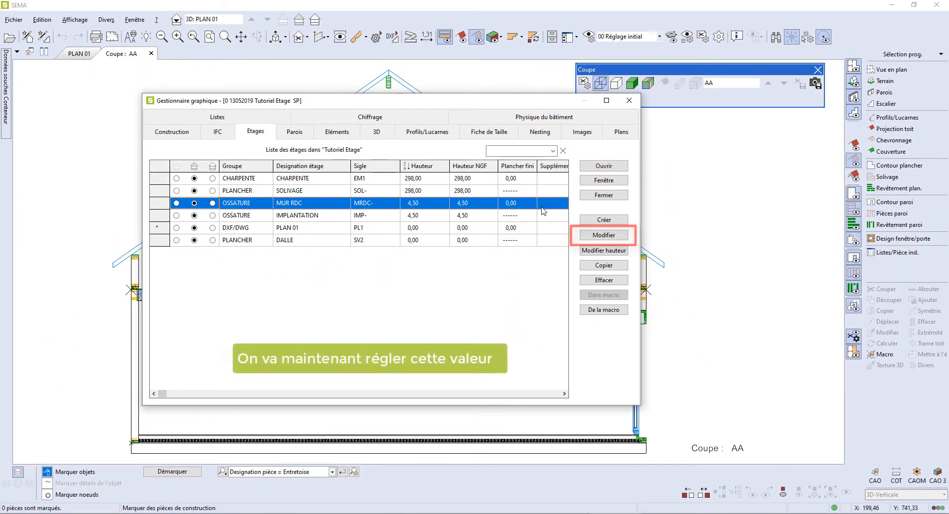
pyautogui.click(590, 236)
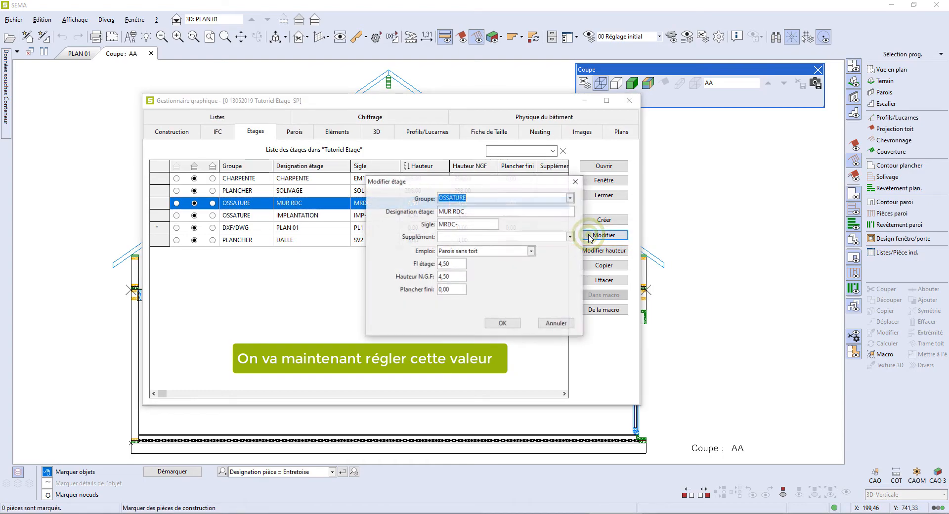
pyautogui.moveTo(527, 184); pyautogui.dragTo(799, 137)
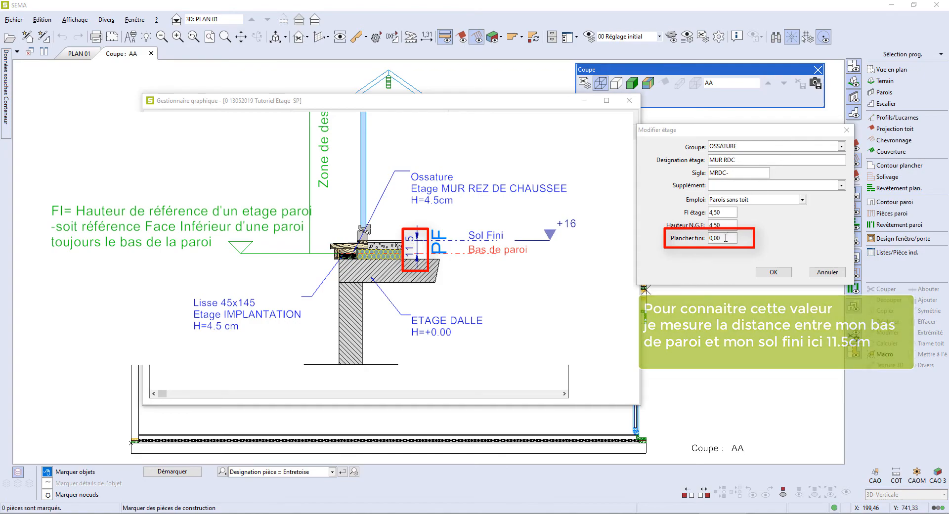
pyautogui.moveTo(730, 236); pyautogui.dragTo(710, 240)
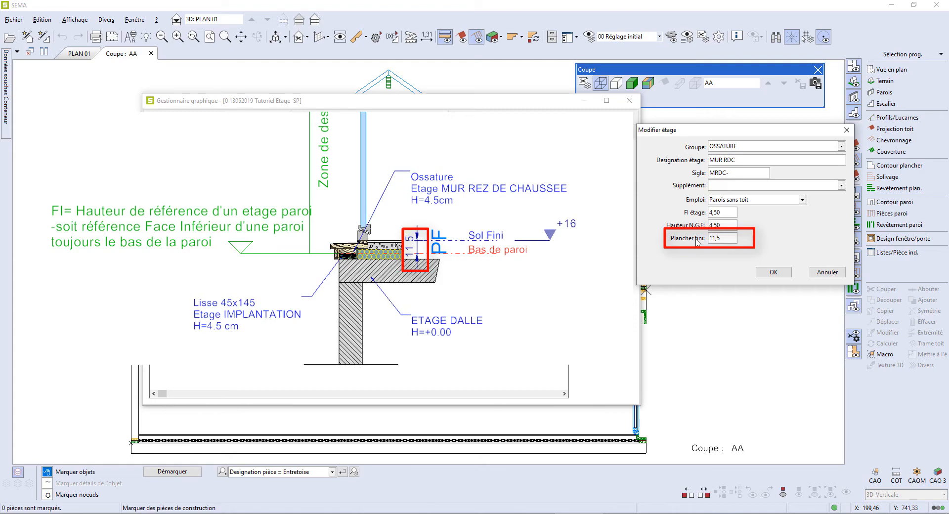
pyautogui.click(772, 273)
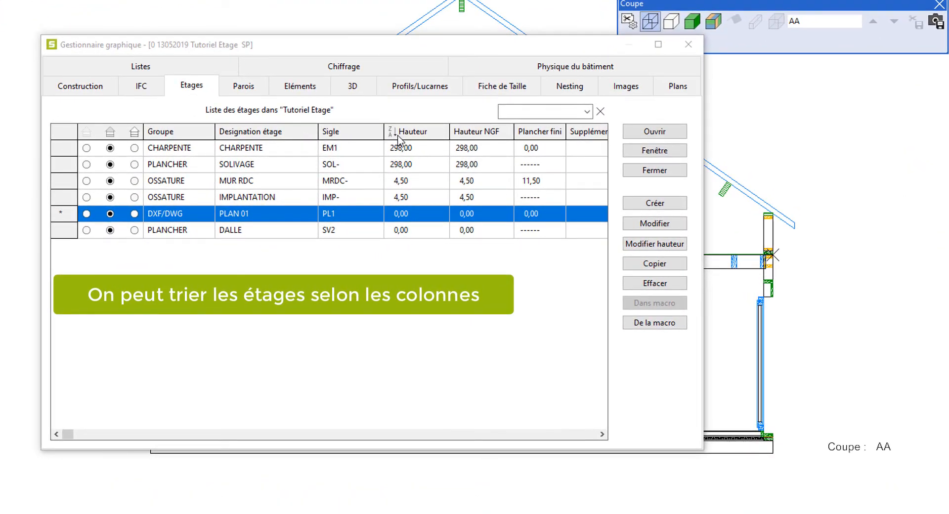
# Sort the storey list by group, by designation and by height.
pyautogui.click(195, 132)
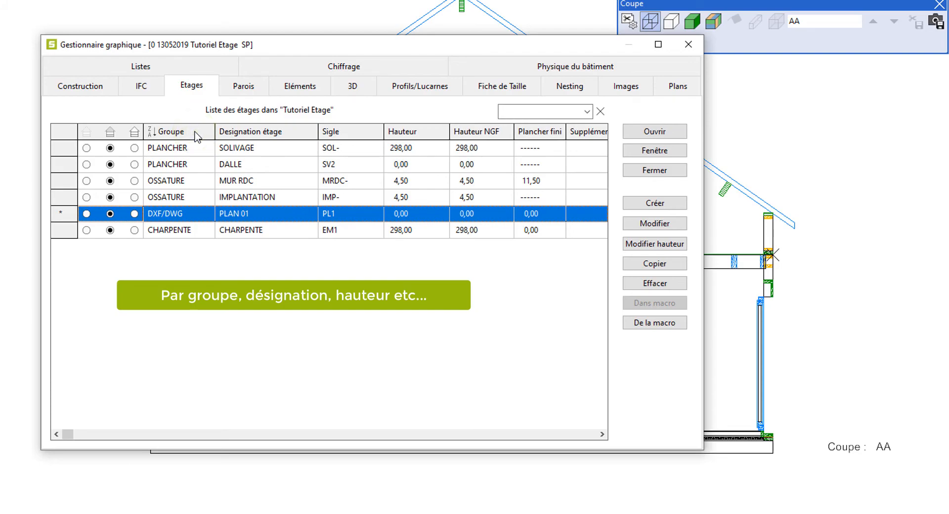
pyautogui.click(232, 132)
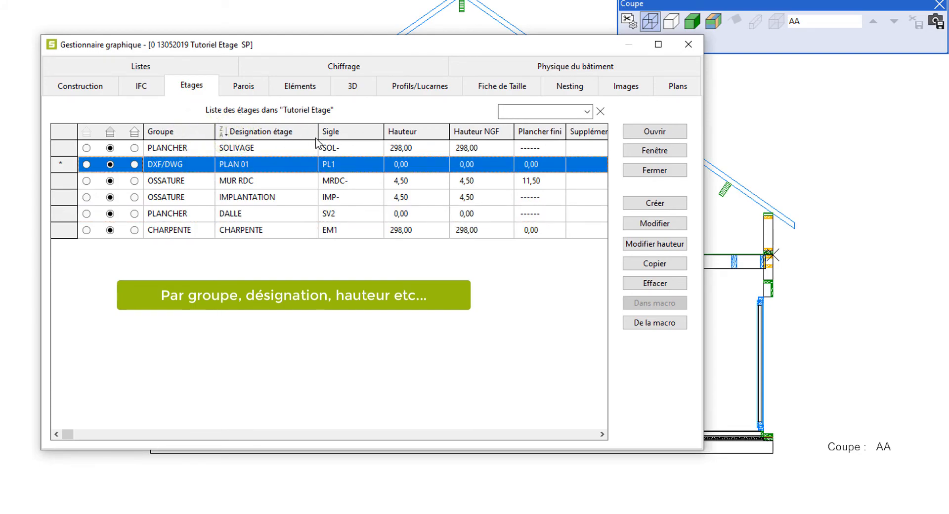
pyautogui.click(404, 132)
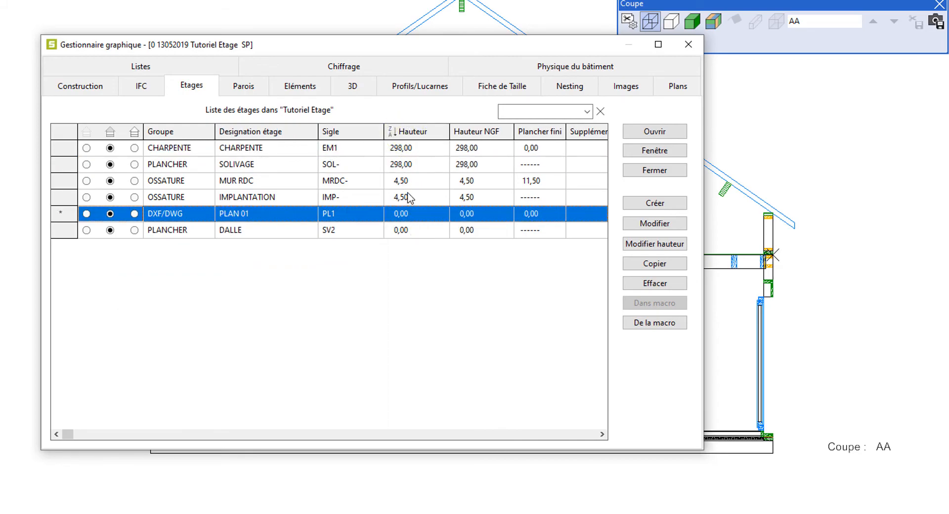
# Search the storey list for "Sol" and clear the search filter.
pyautogui.click(512, 112)
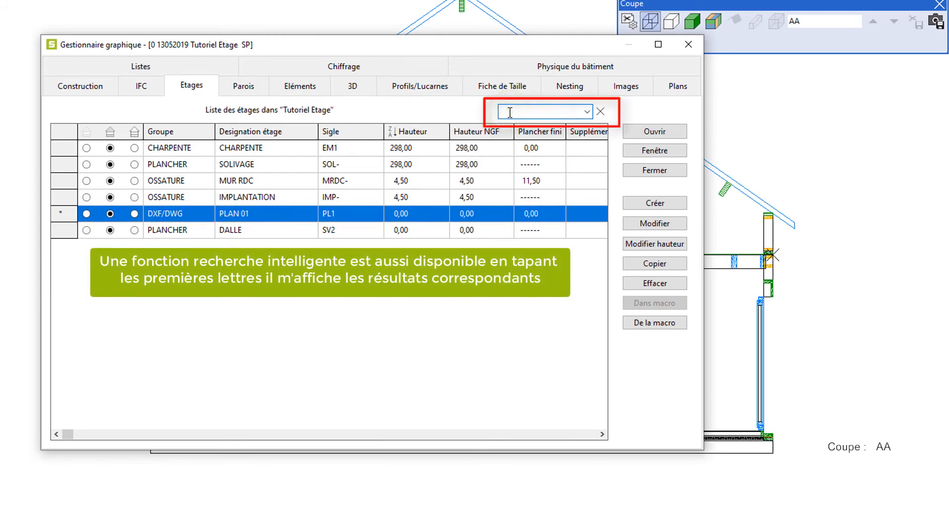
pyautogui.write('Sol')
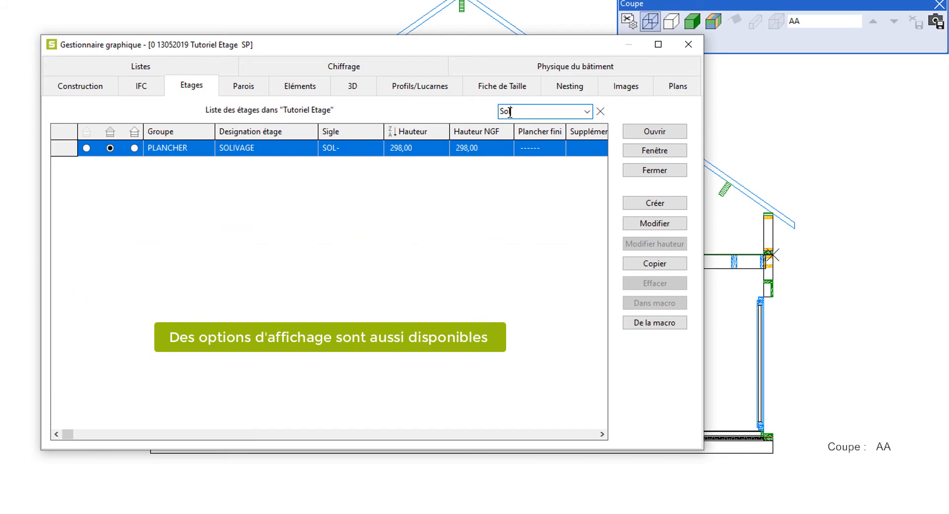
pyautogui.click(600, 112)
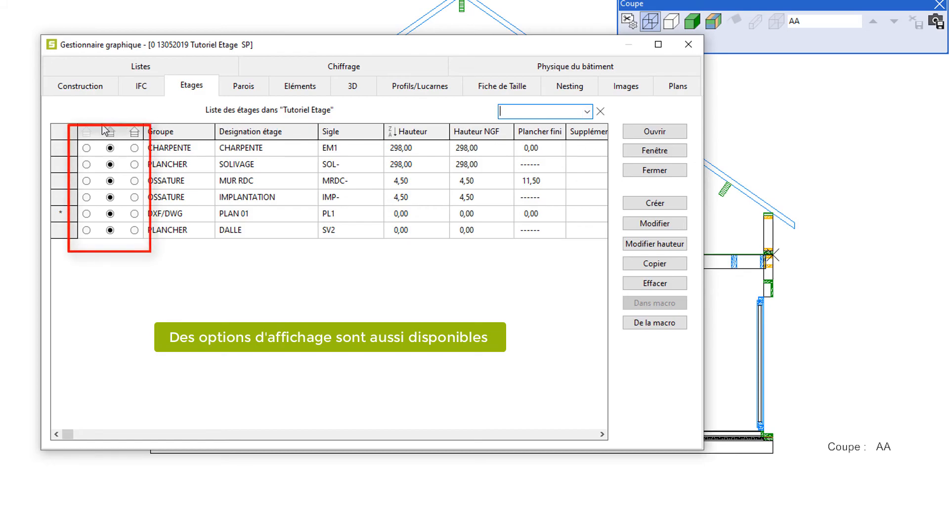
# Try the storey display modes, hiding SOLIVAGE and PLAN 01 and showing IMPLANTATION and DALLE normally, and return all storeys to grey.
pyautogui.click(88, 136)
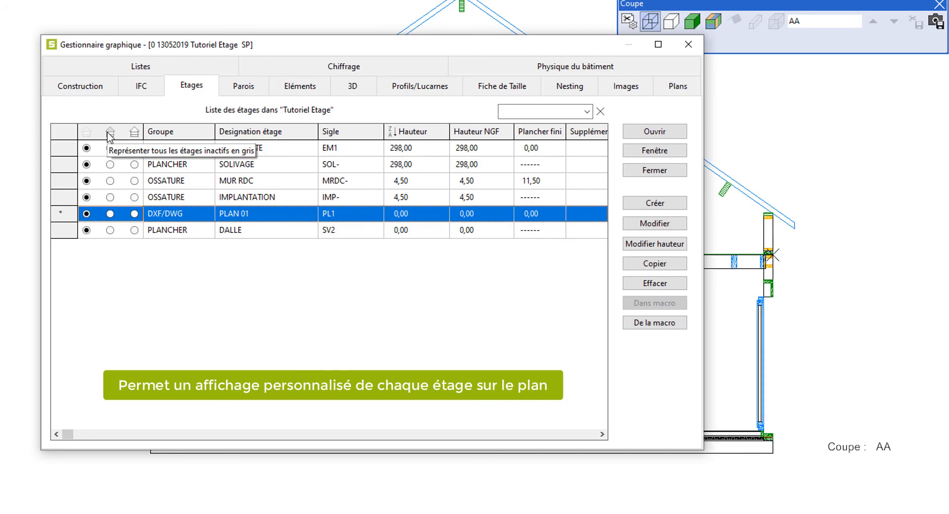
pyautogui.click(110, 133)
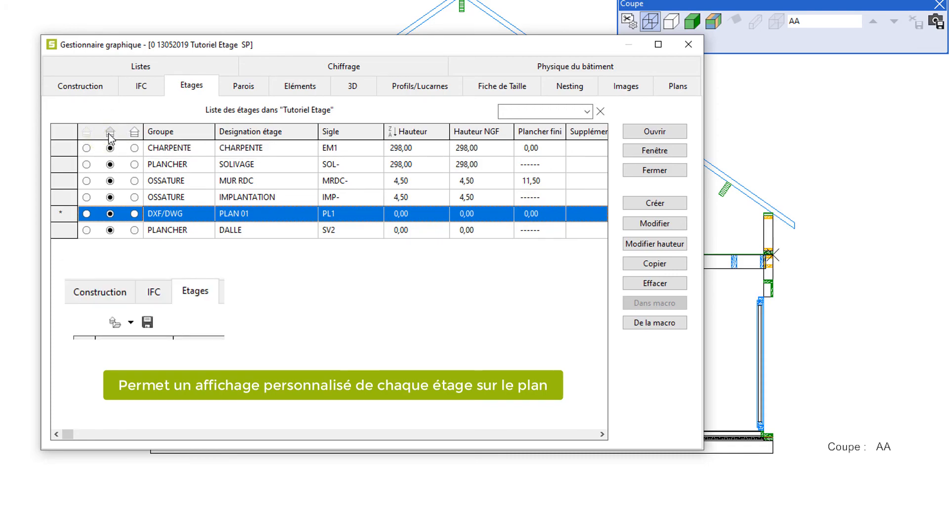
pyautogui.click(87, 164)
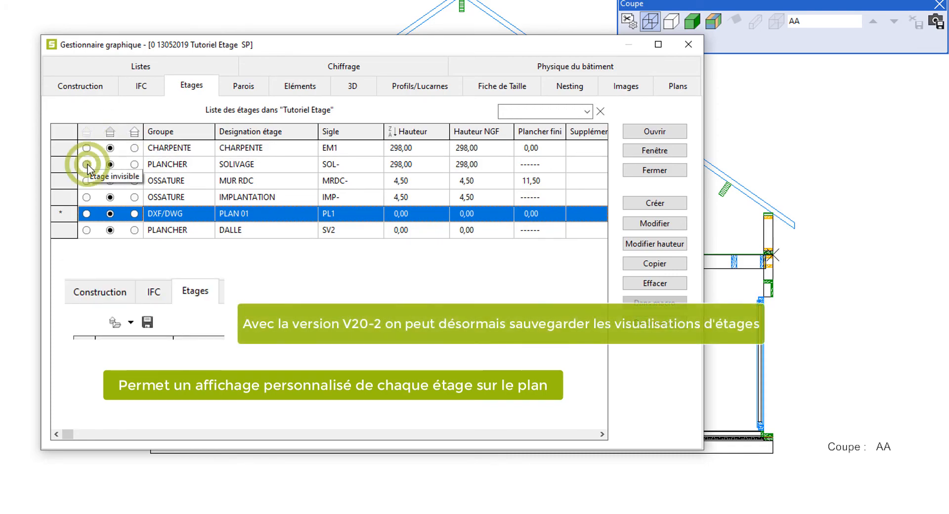
pyautogui.click(134, 198)
pyautogui.click(86, 214)
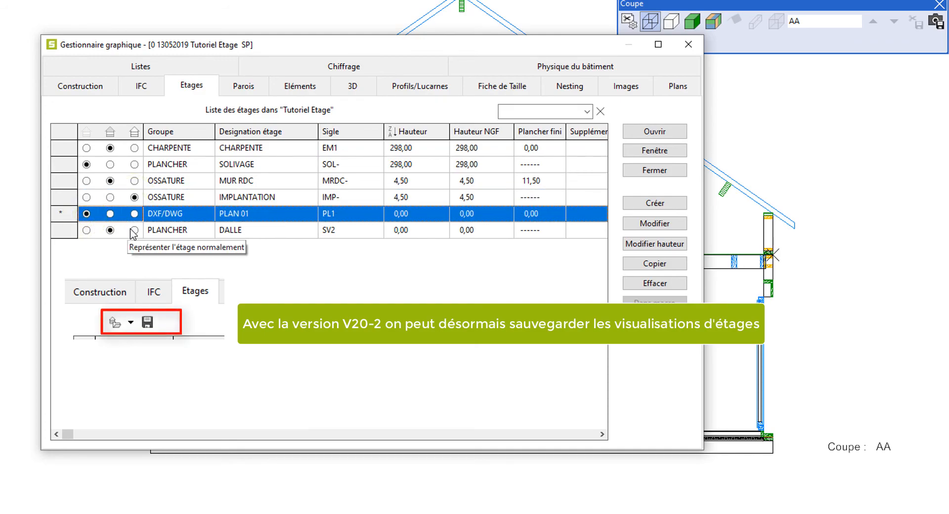
pyautogui.click(134, 230)
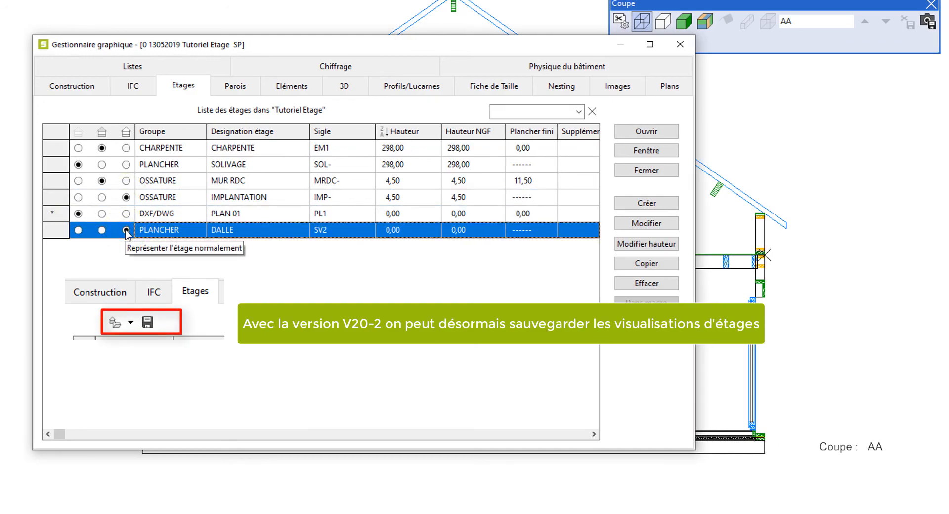
pyautogui.click(101, 131)
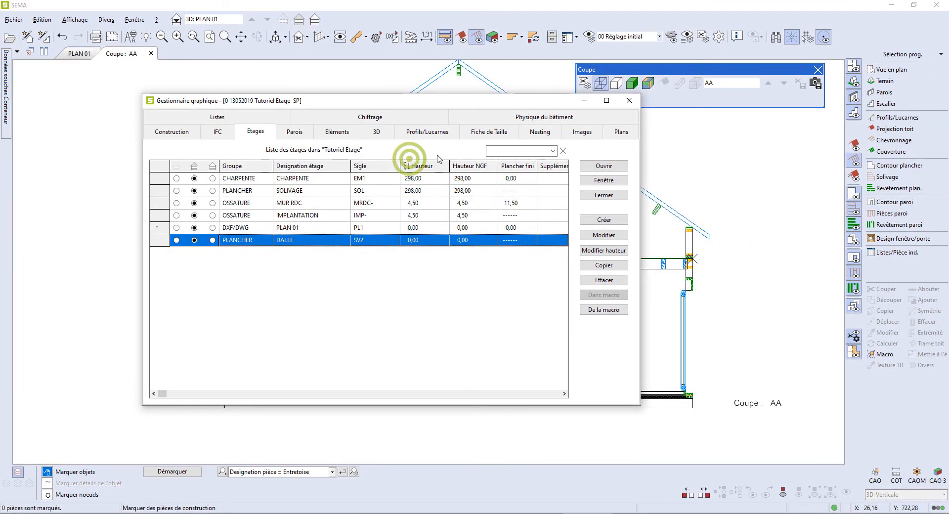
# Close the graphic manager and switch to the PLAN 01 plan view.
pyautogui.click(627, 100)
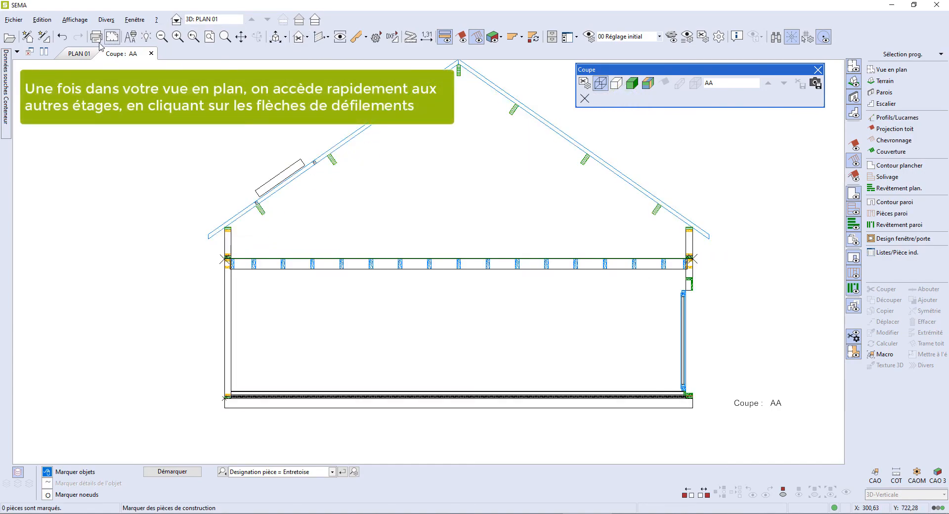
pyautogui.click(79, 52)
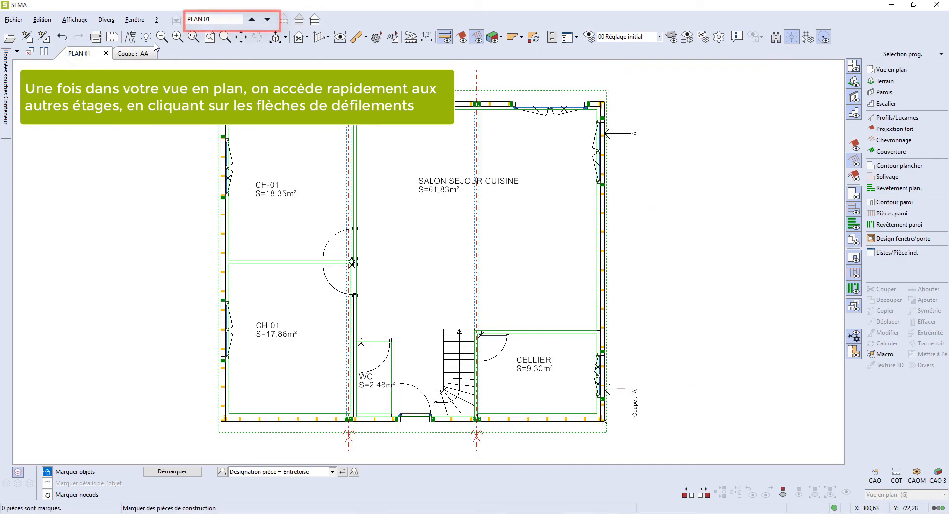
# Browse the plan view upward storey by storey from PLAN 01 through IMPLANTATION and SOLIVAGE to CHARPENTE.
pyautogui.click(252, 20)
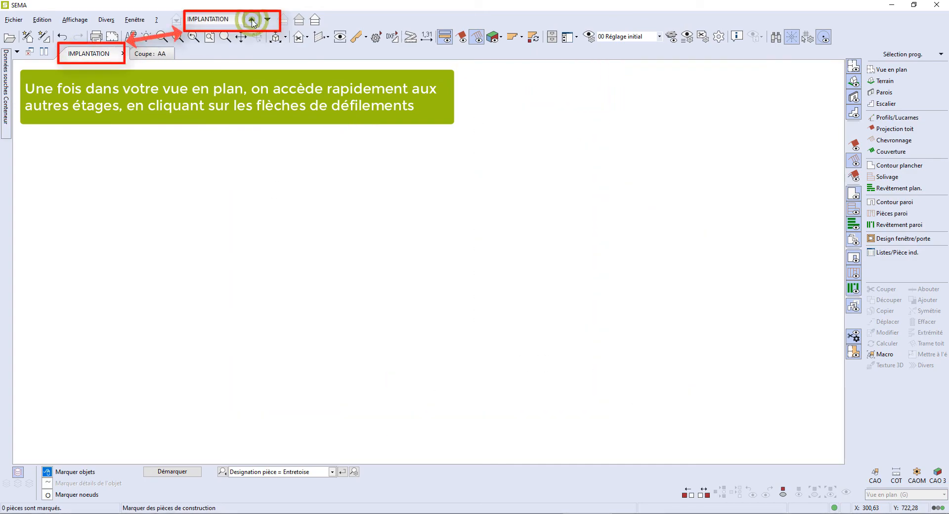
pyautogui.click(252, 19)
pyautogui.click(252, 20)
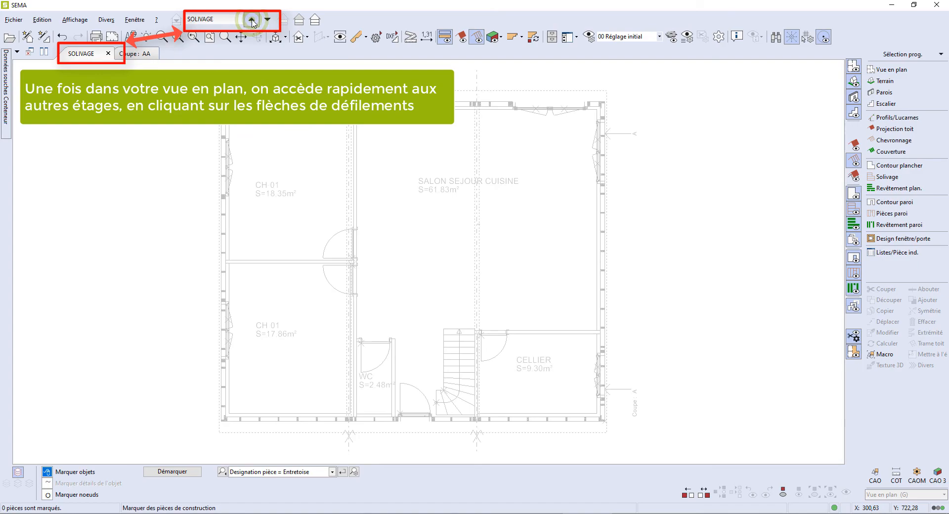
pyautogui.click(252, 20)
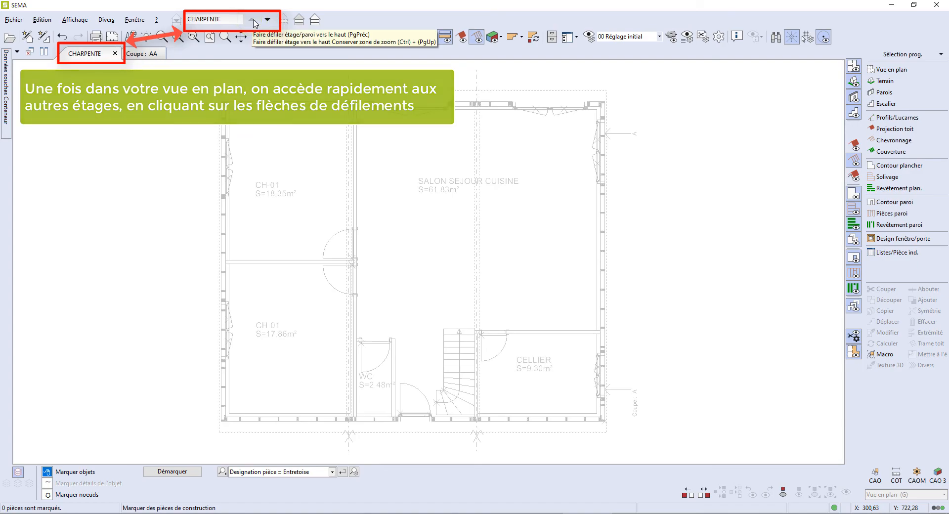
# Browse the plan view back down storey by storey from CHARPENTE through MUR RDC and IMPLANTATION to PLAN 01.
pyautogui.click(267, 20)
pyautogui.click(267, 19)
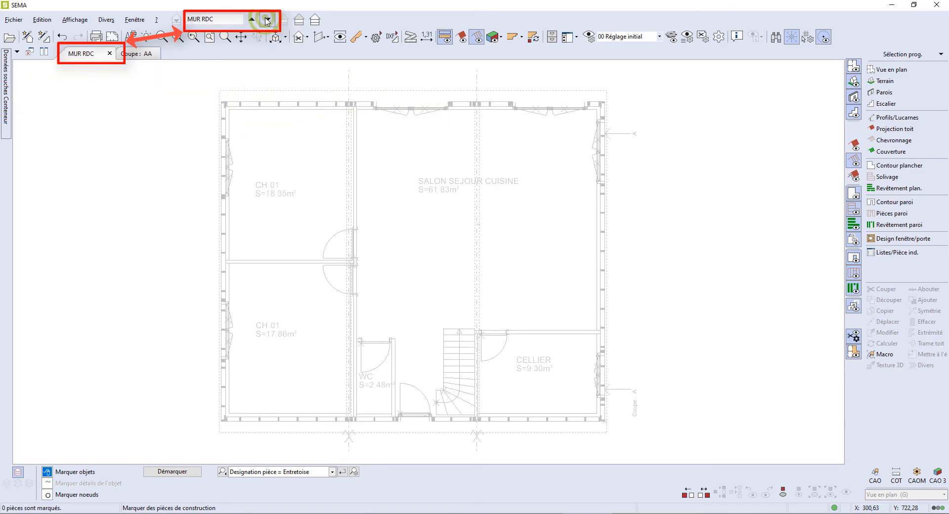
pyautogui.click(267, 20)
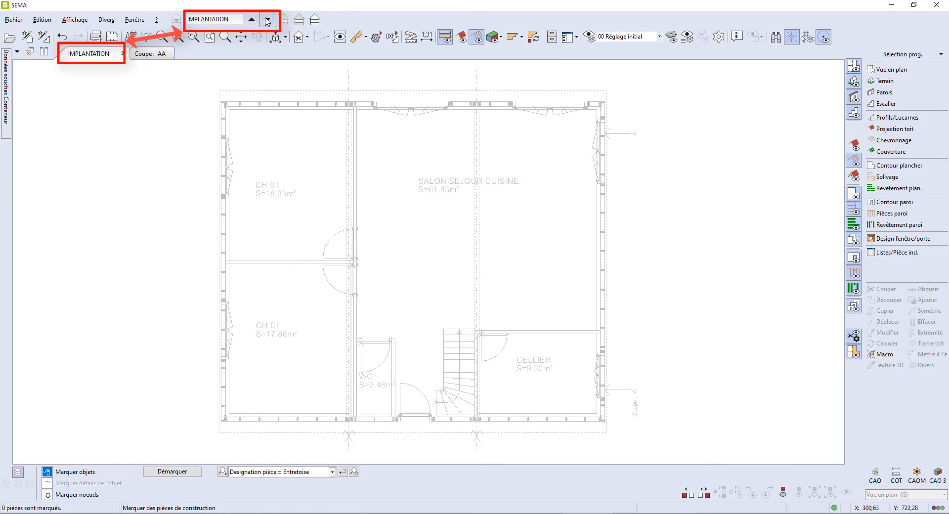
pyautogui.click(267, 21)
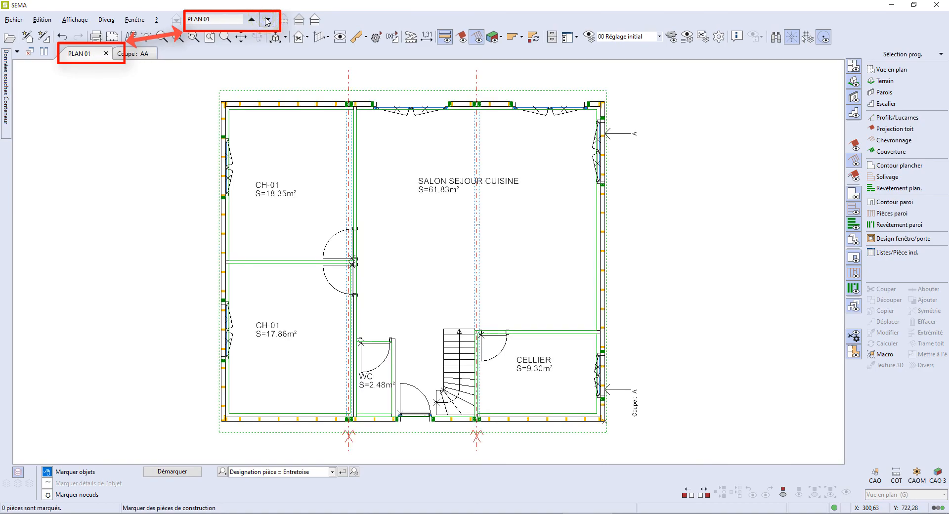